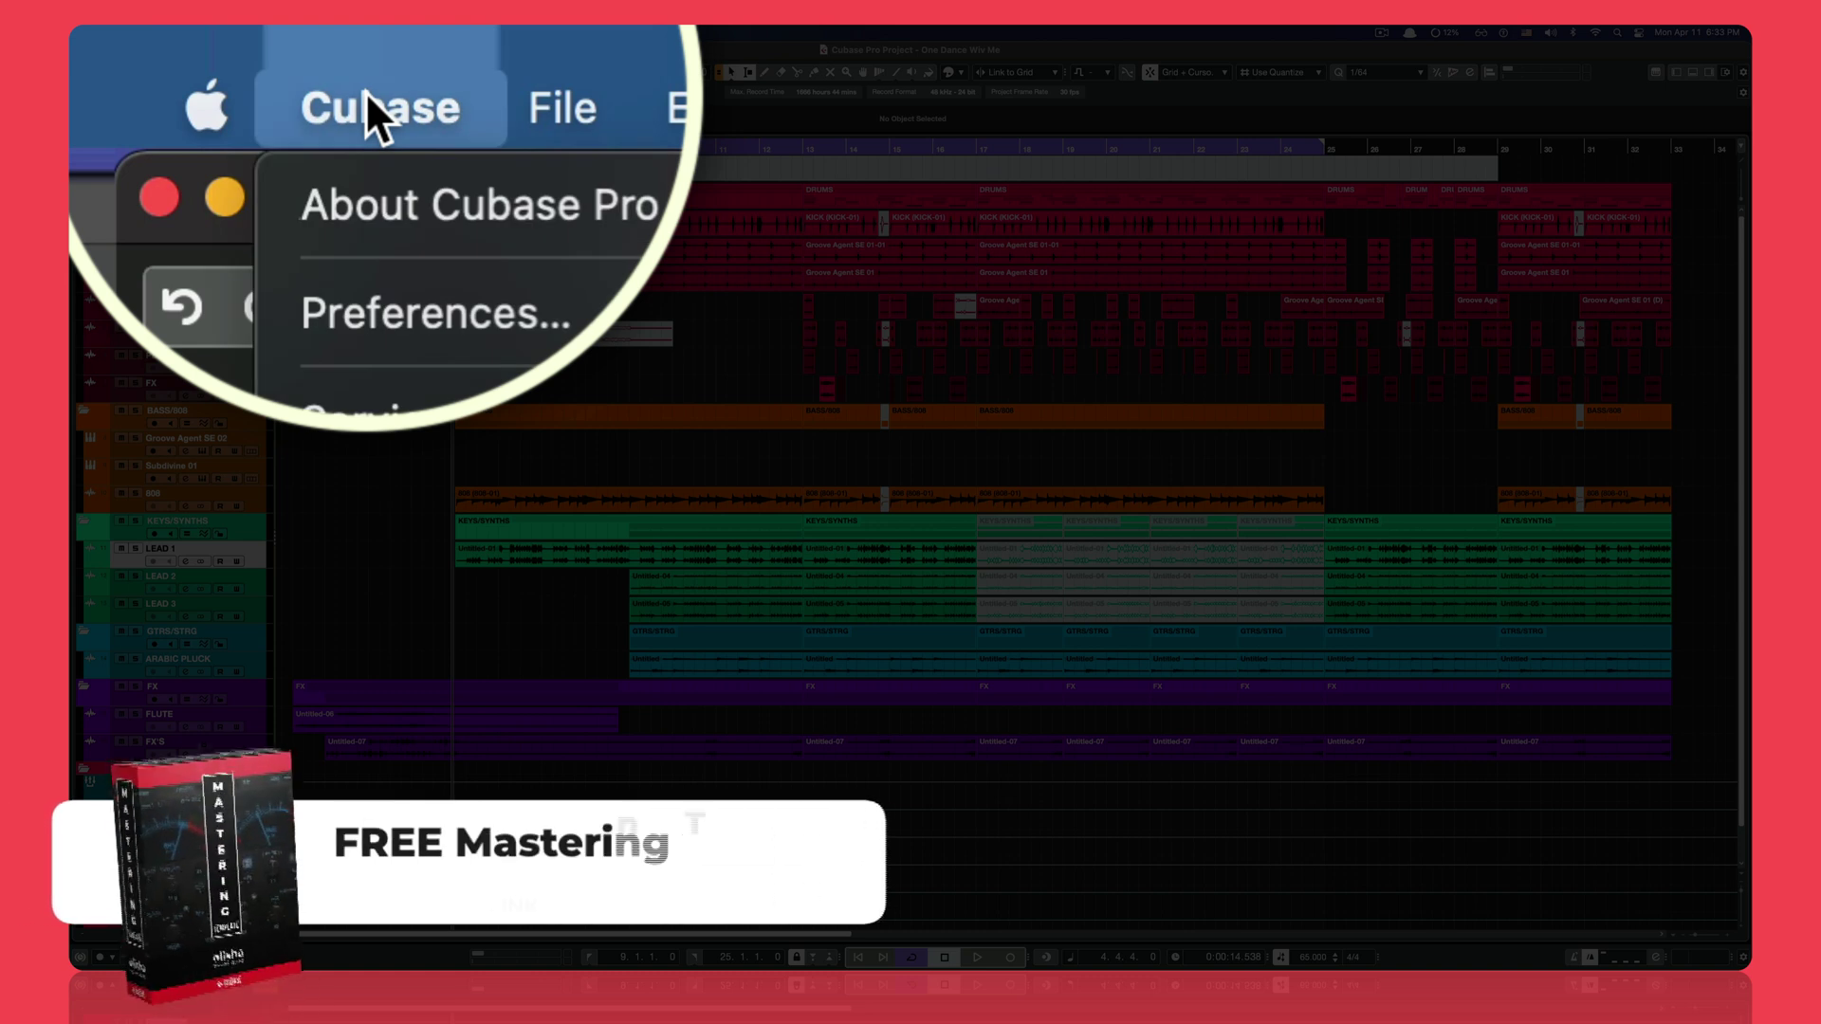
# Open Preferences and view the User Interface > Color Schemes page
pyautogui.click(441, 322)
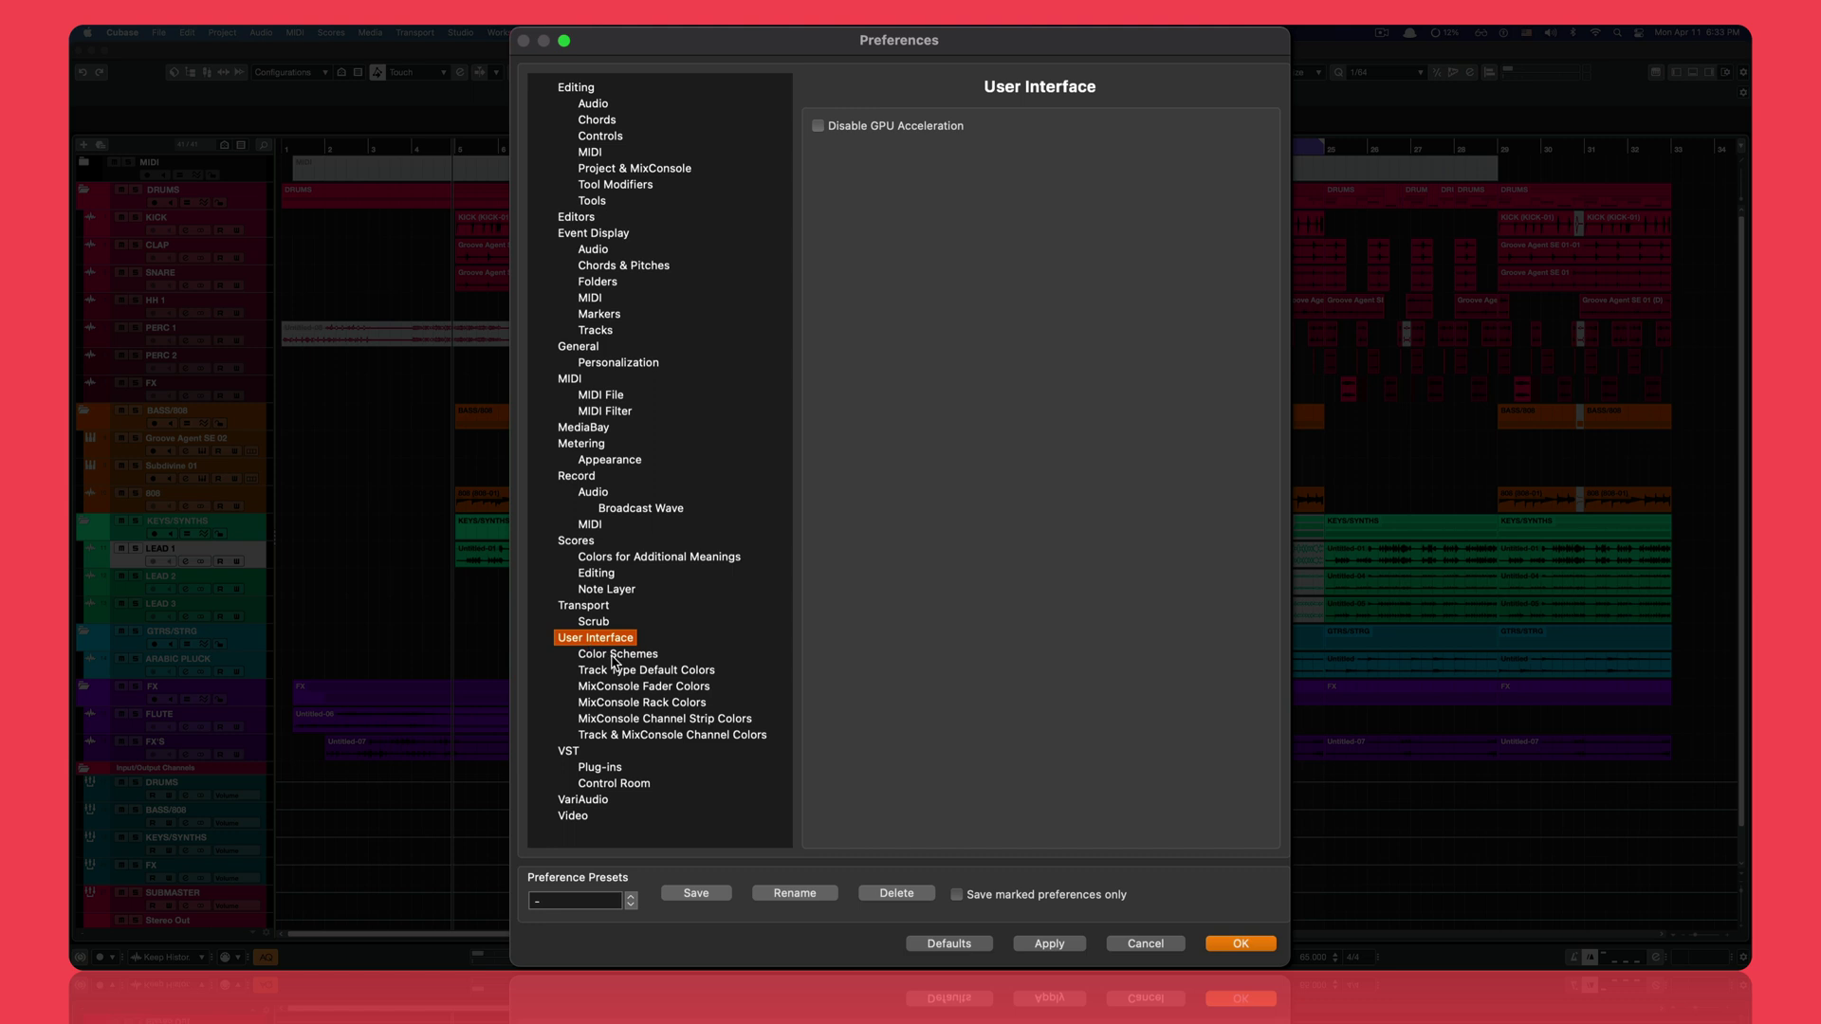
pyautogui.click(614, 657)
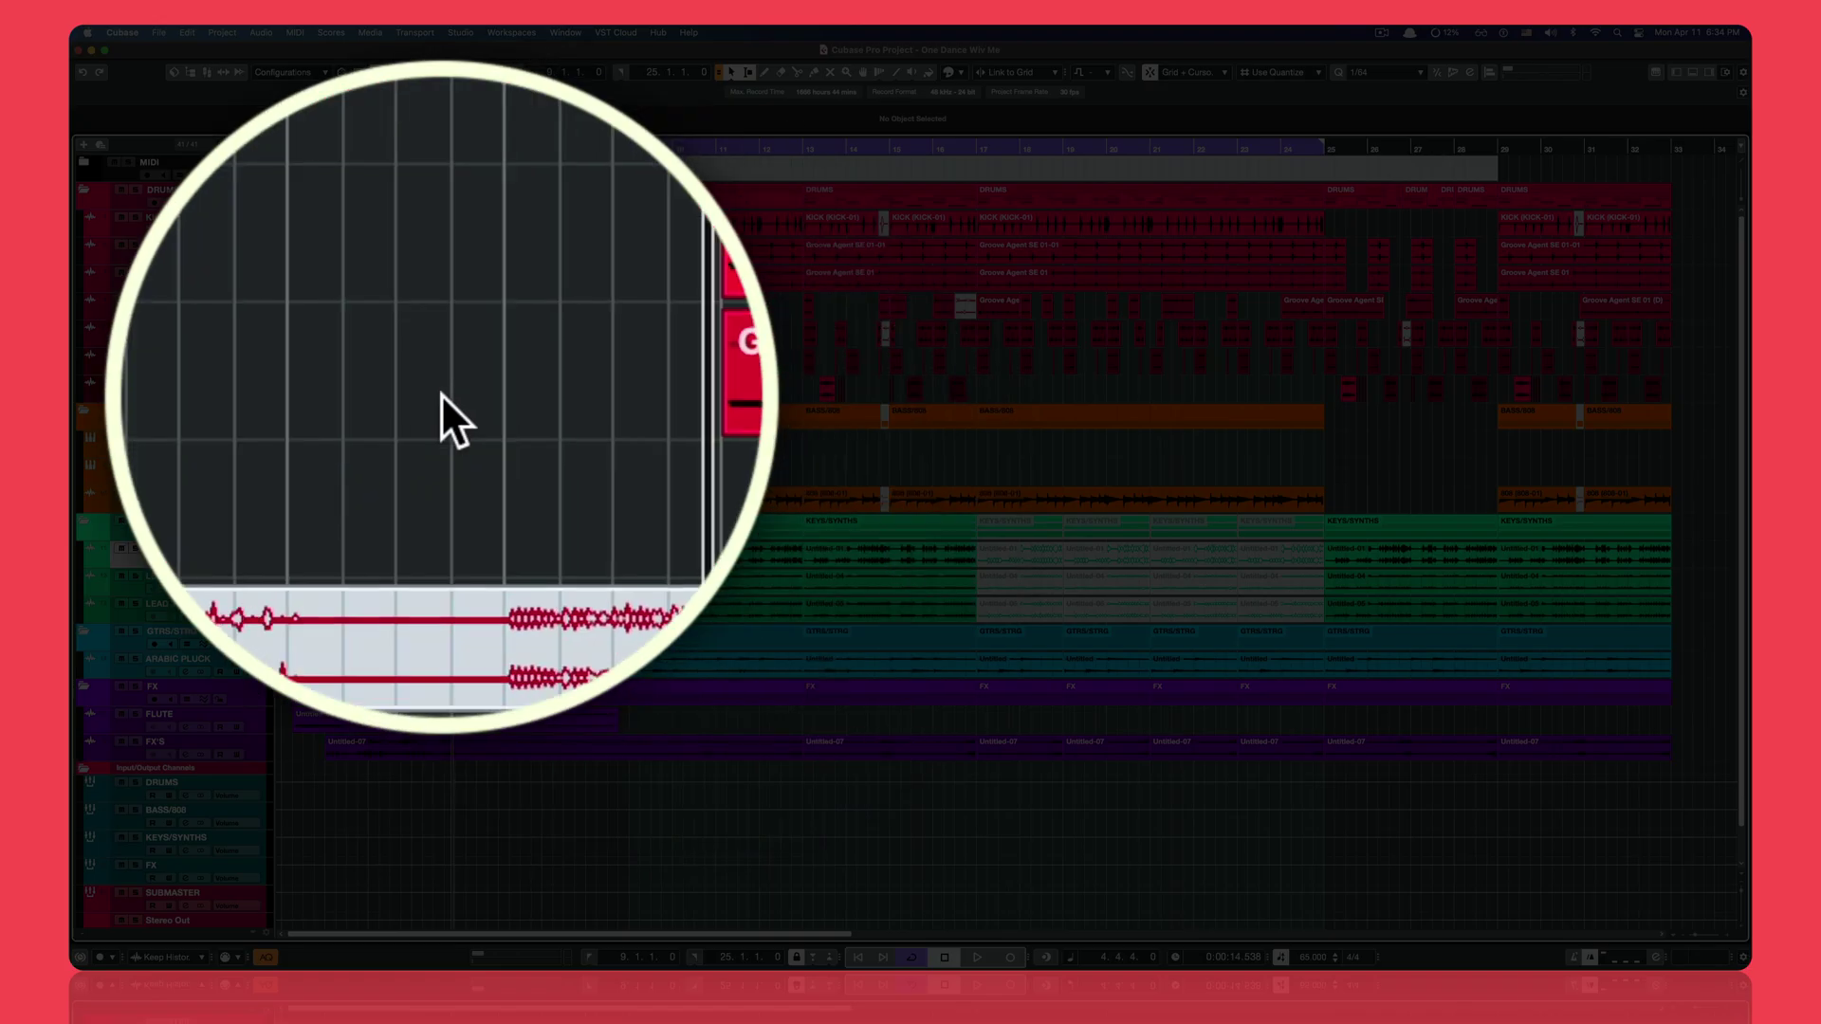
# Pick near-black RGB 17, 17, 17 as the new Project Area Background colour
pyautogui.click(123, 32)
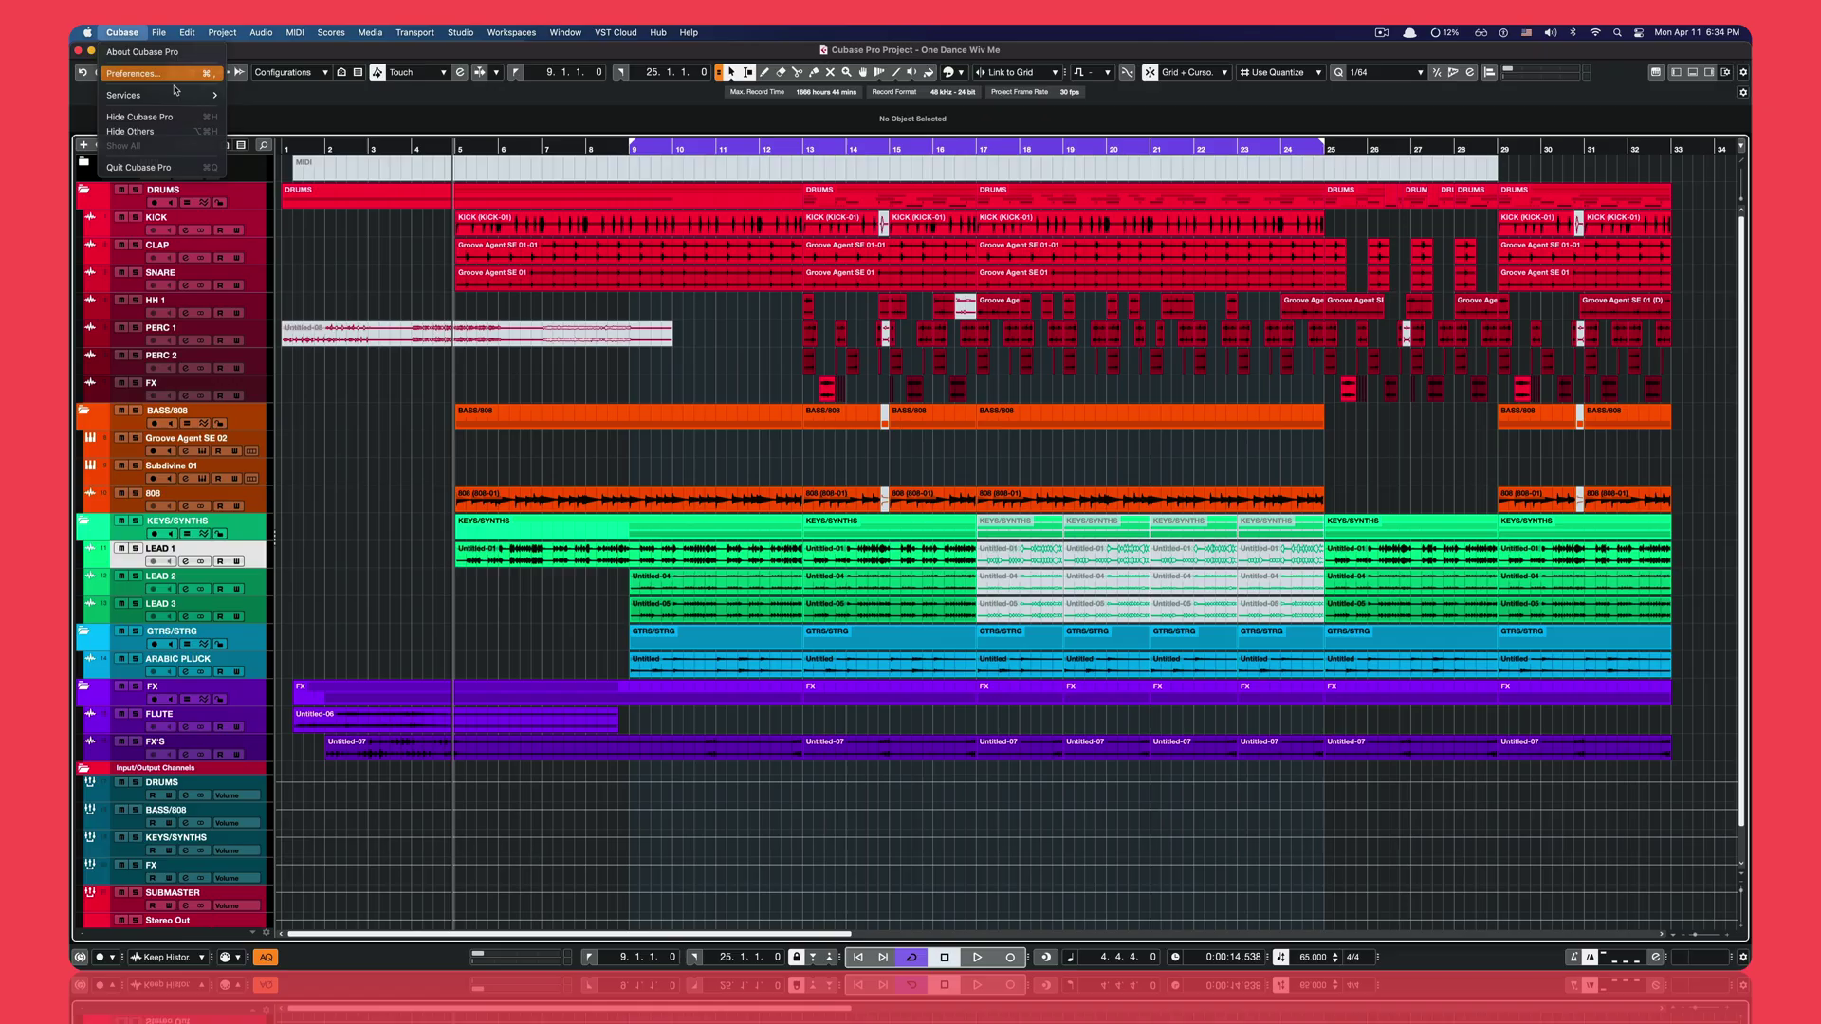
pyautogui.click(174, 81)
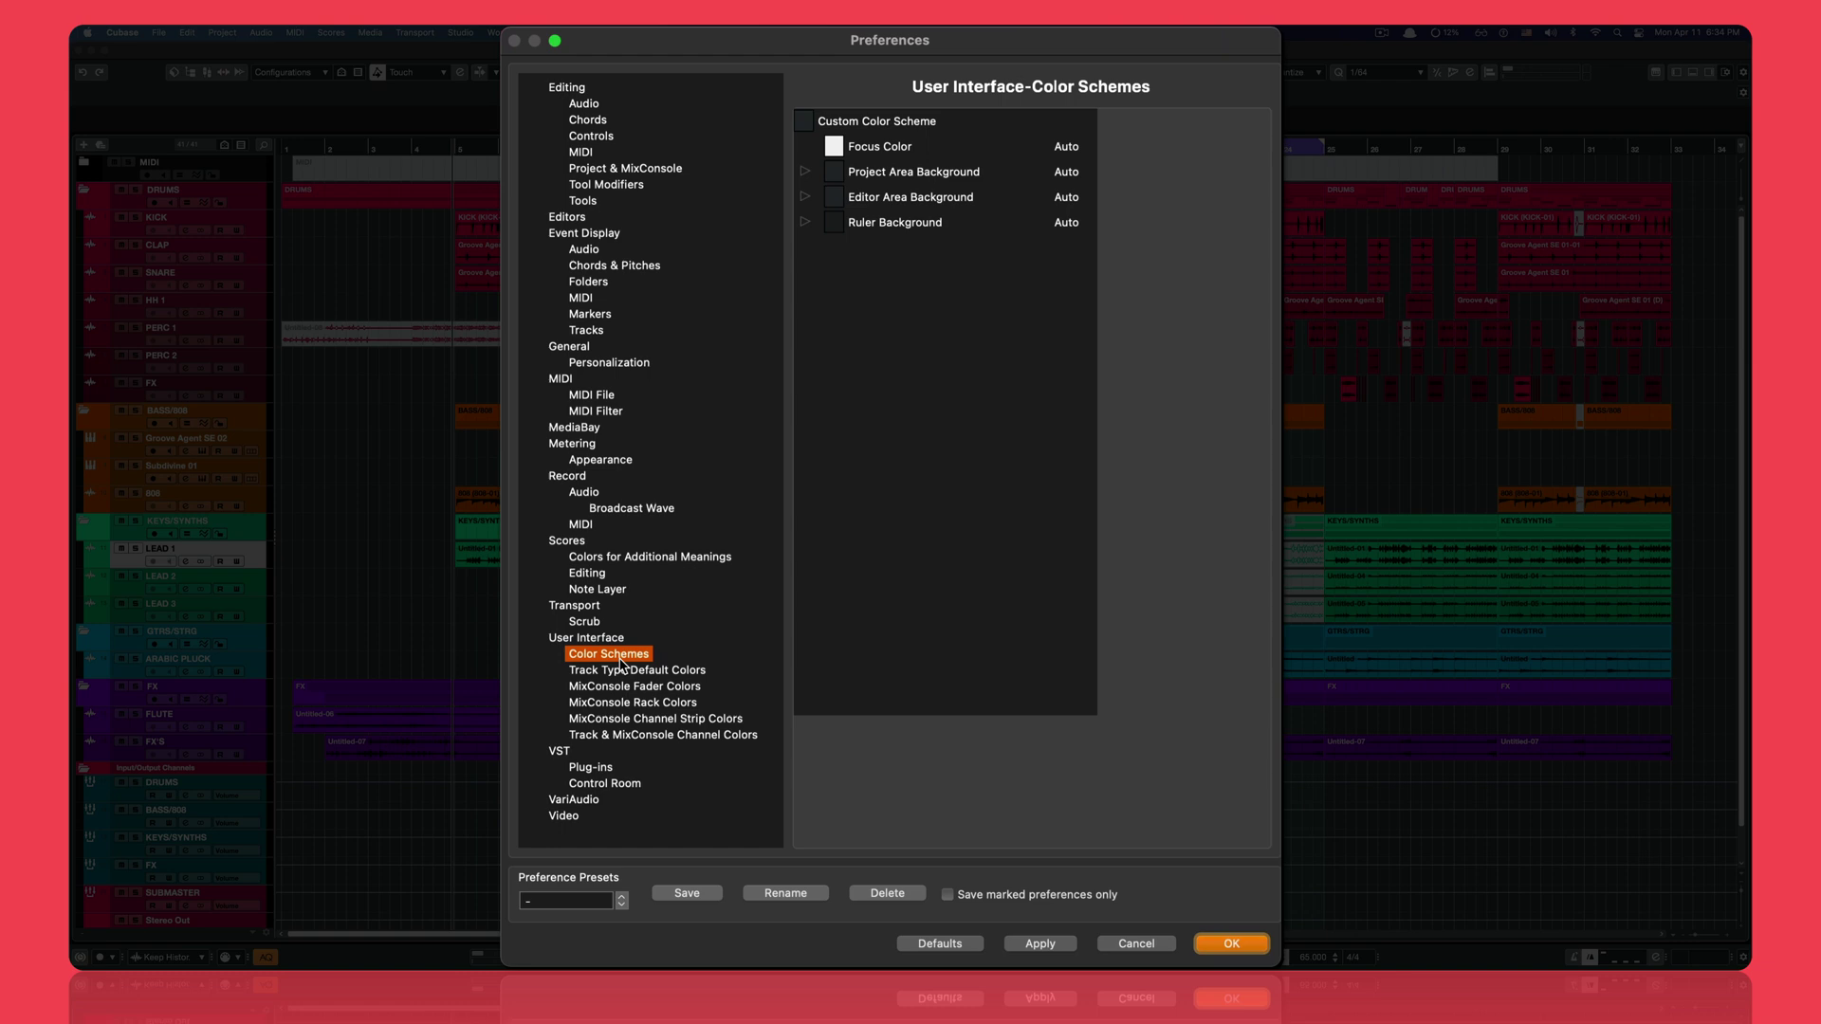
pyautogui.click(845, 172)
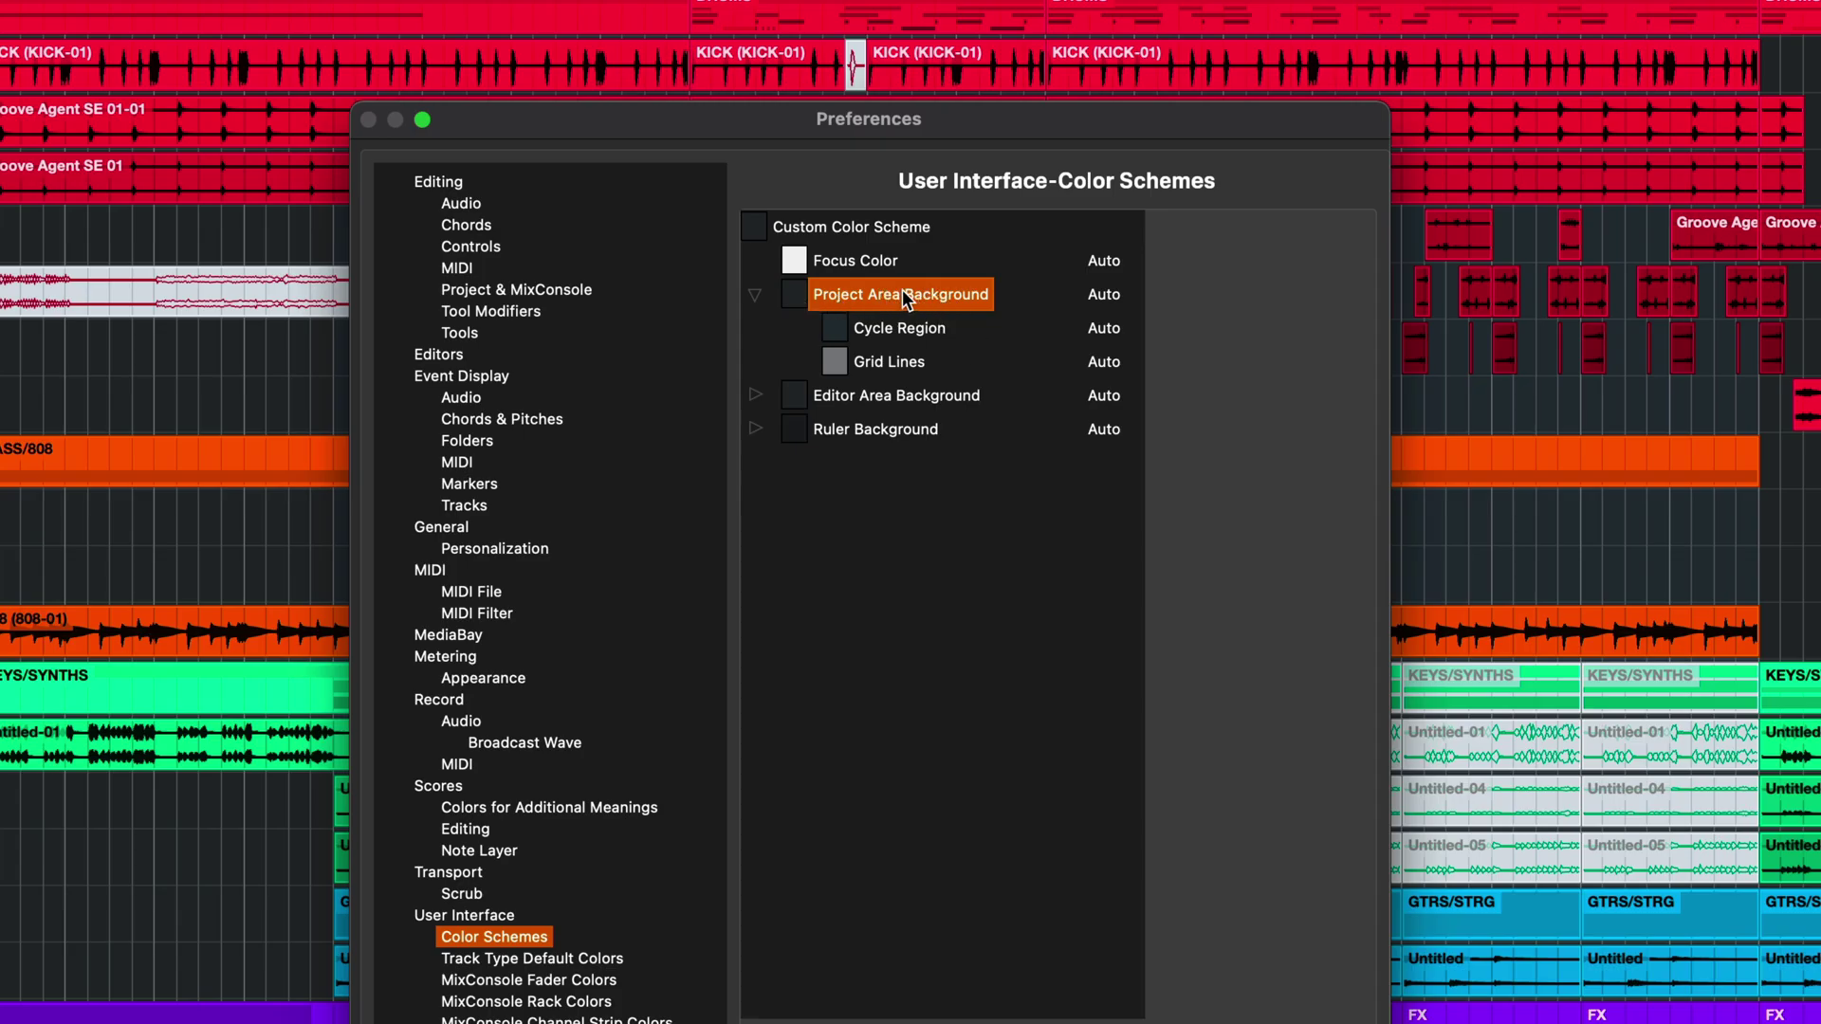
pyautogui.click(794, 295)
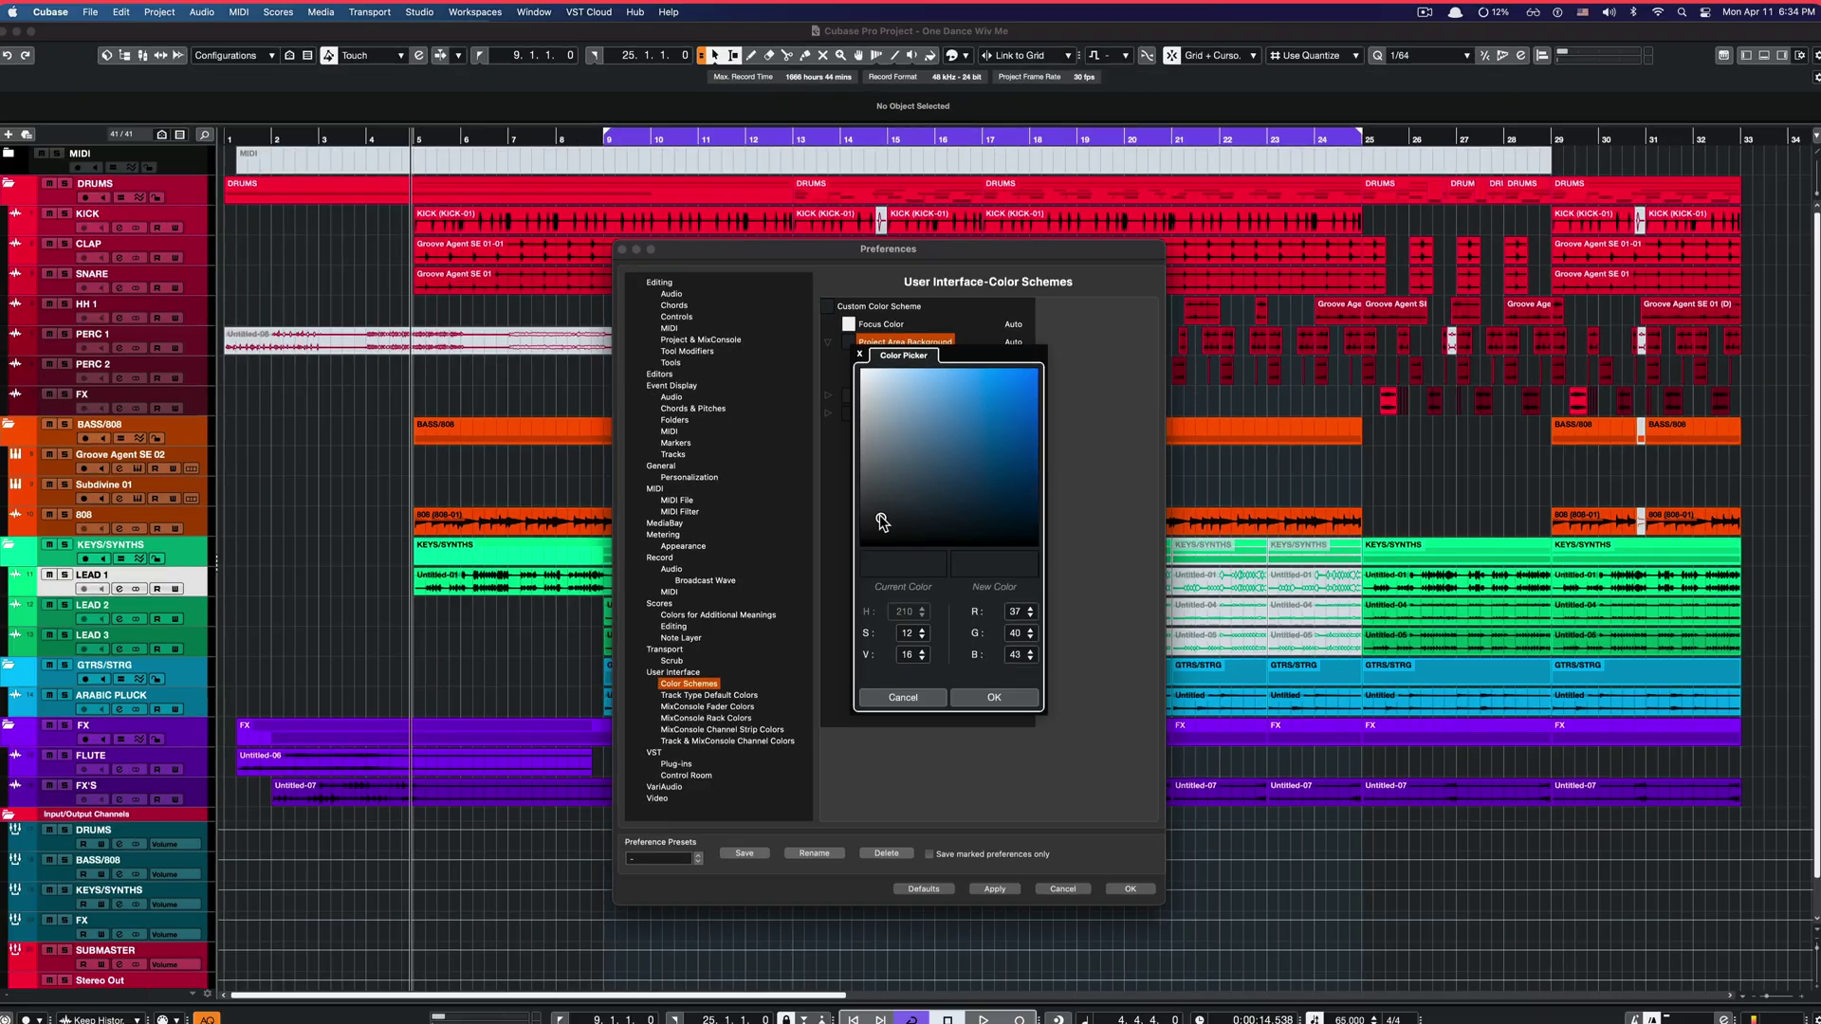
pyautogui.moveTo(857, 631); pyautogui.dragTo(850, 639)
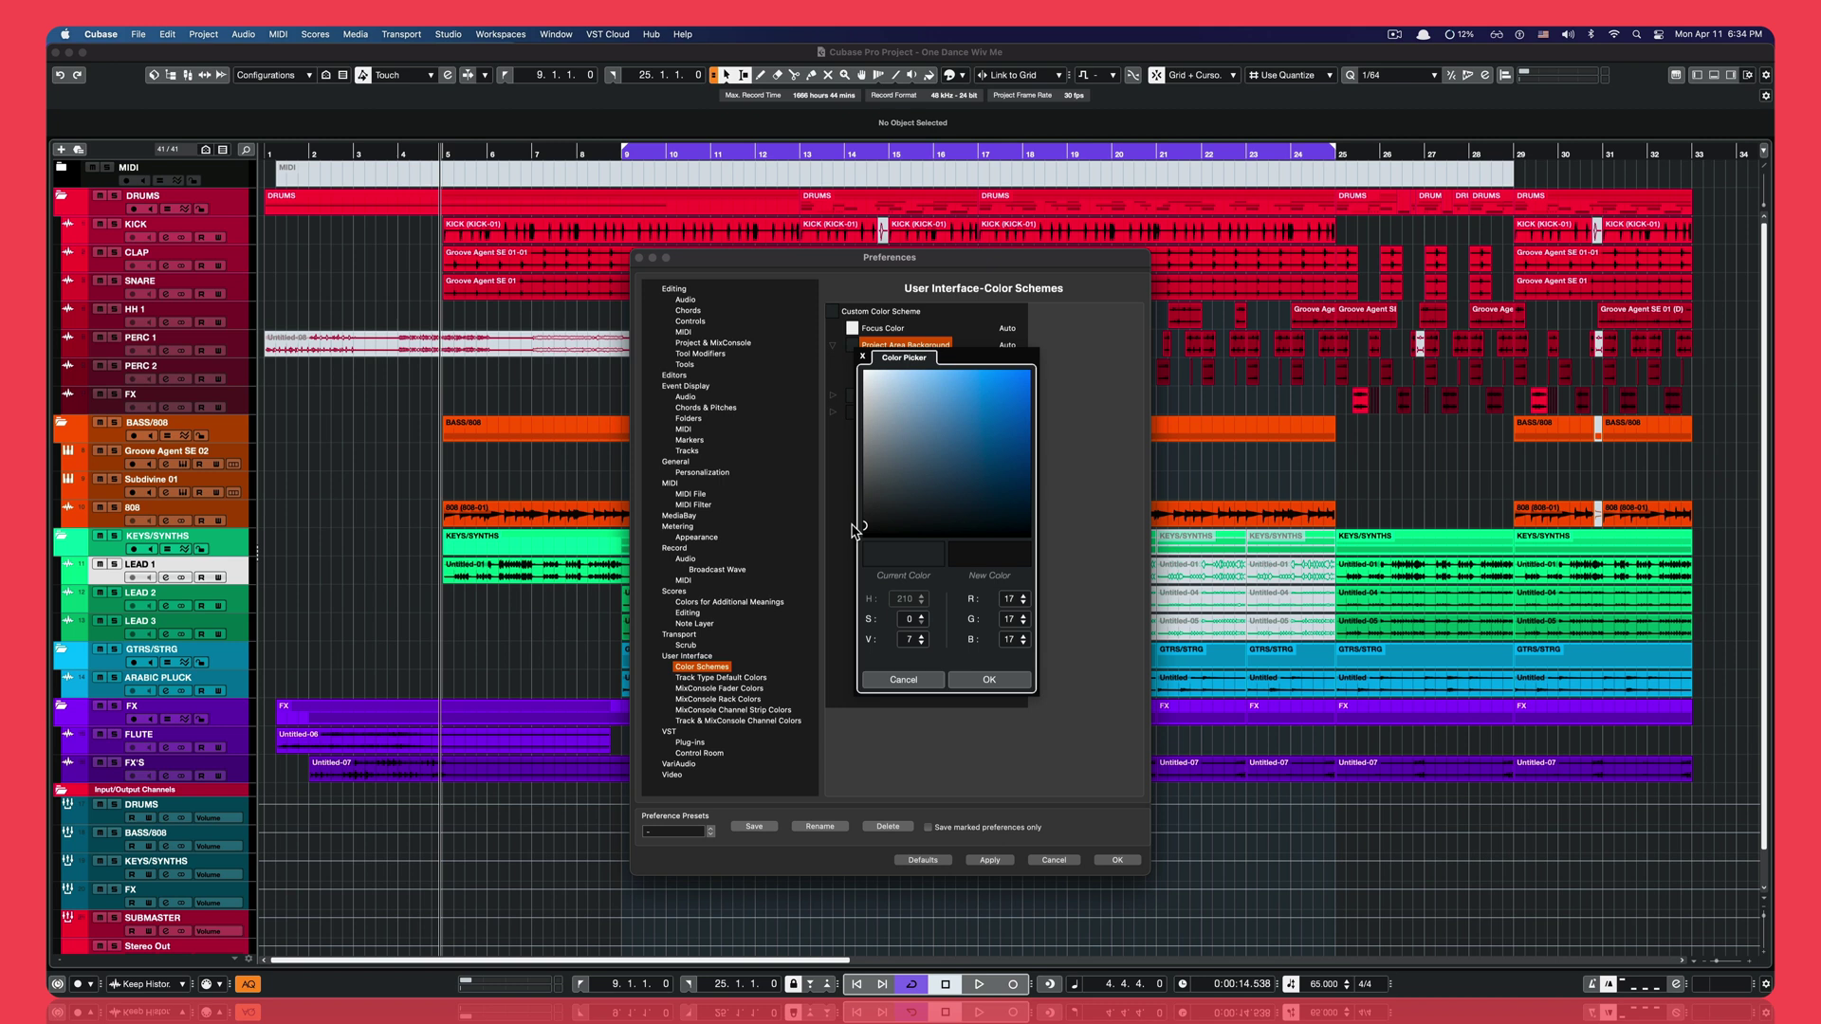
# Confirm the near-black background and set Cycle Region to a neutral near-black RGB 17
pyautogui.click(982, 680)
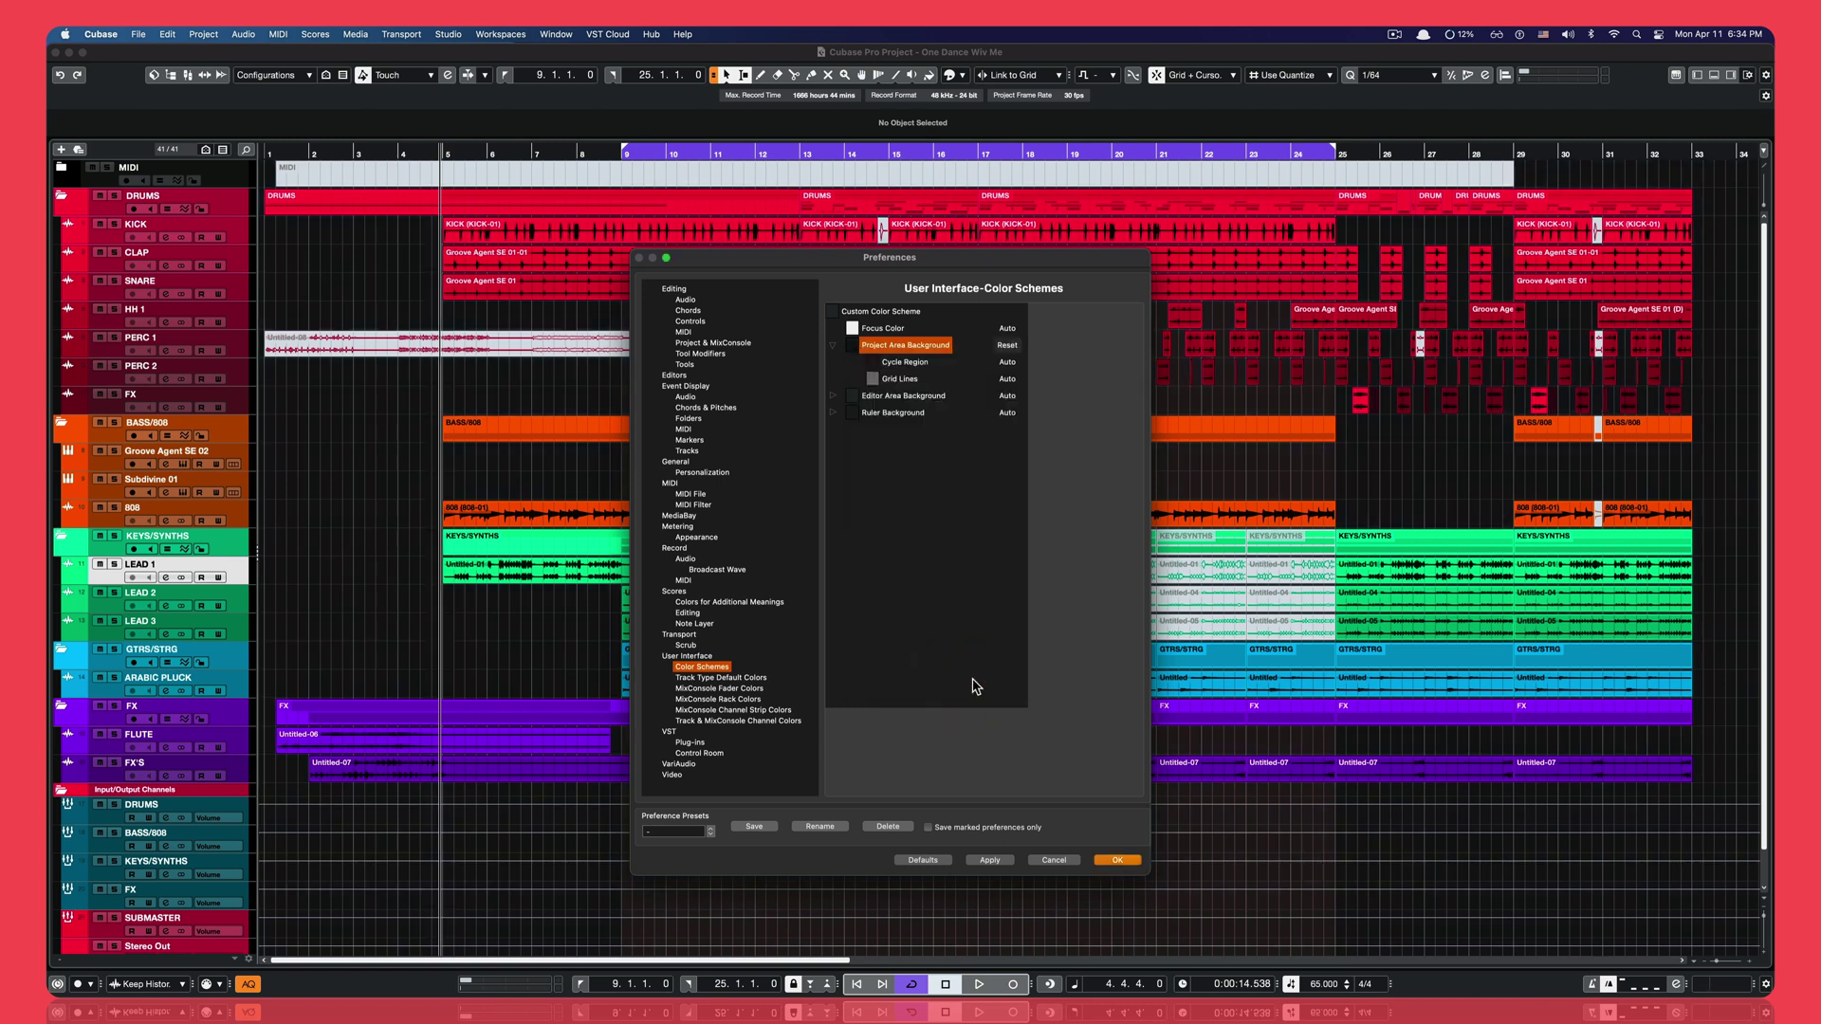
pyautogui.moveTo(949, 261); pyautogui.dragTo(967, 249)
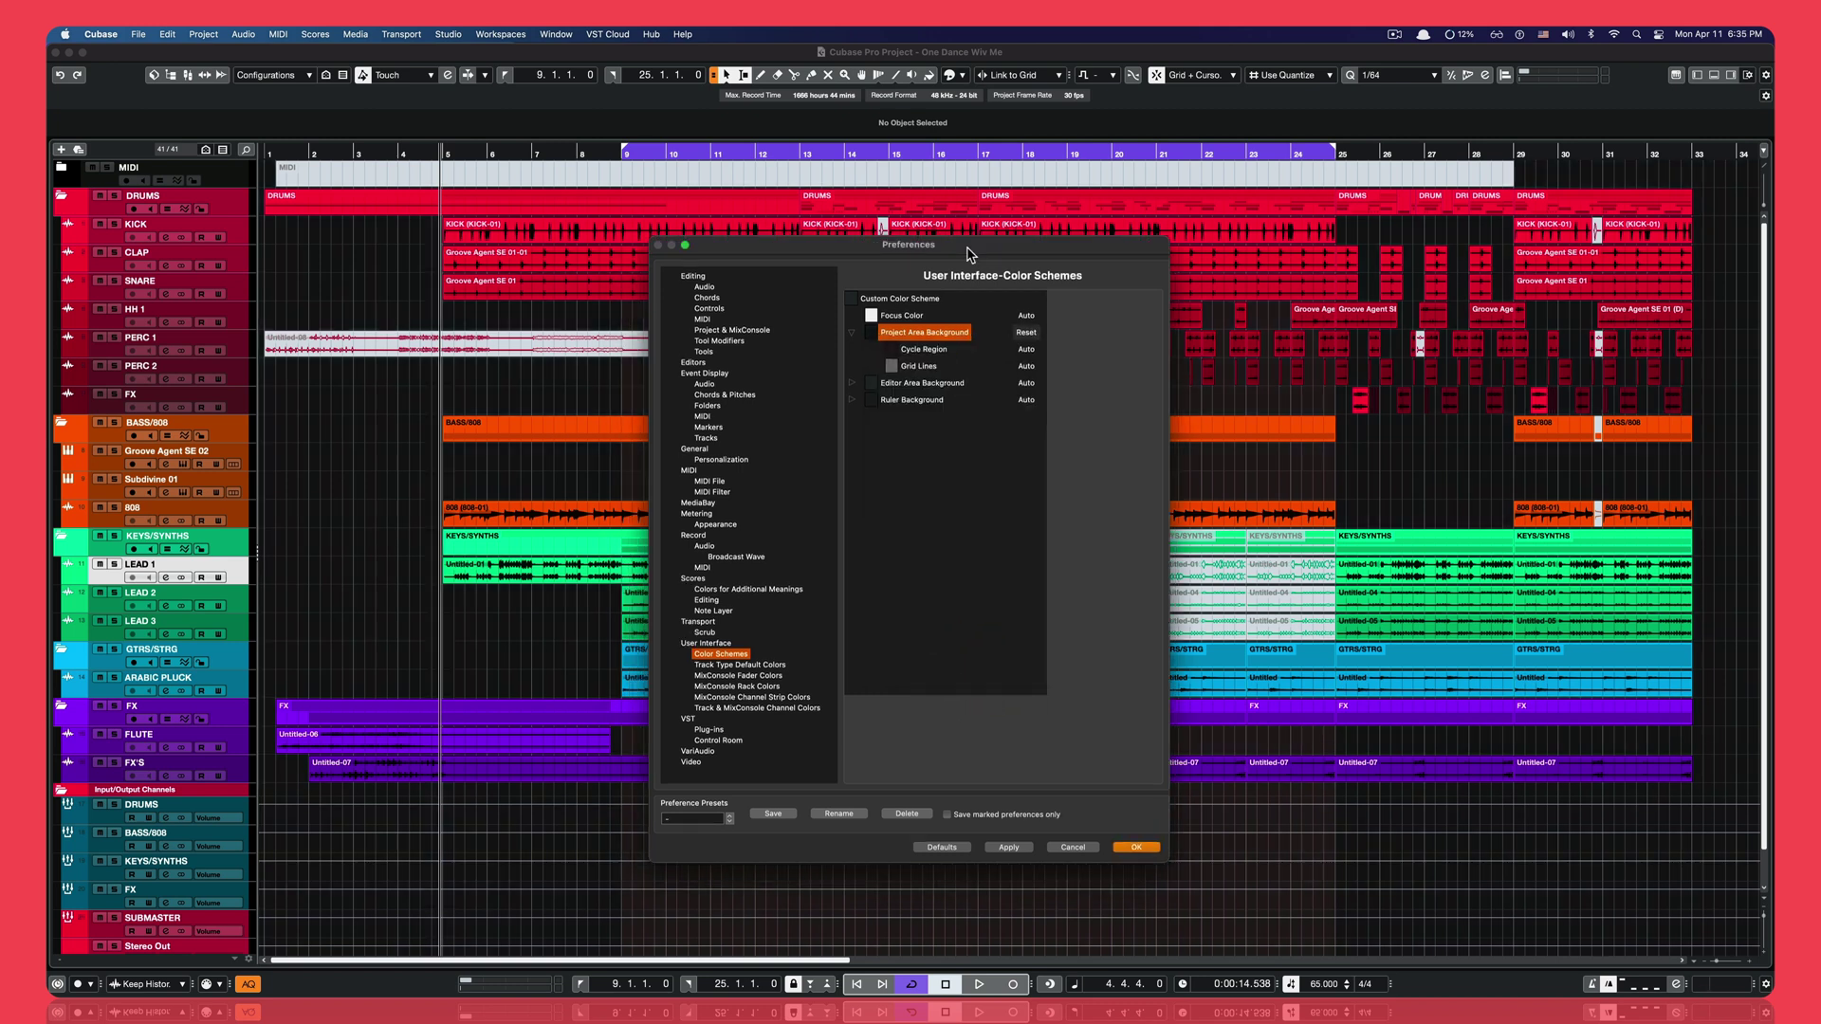
pyautogui.click(891, 353)
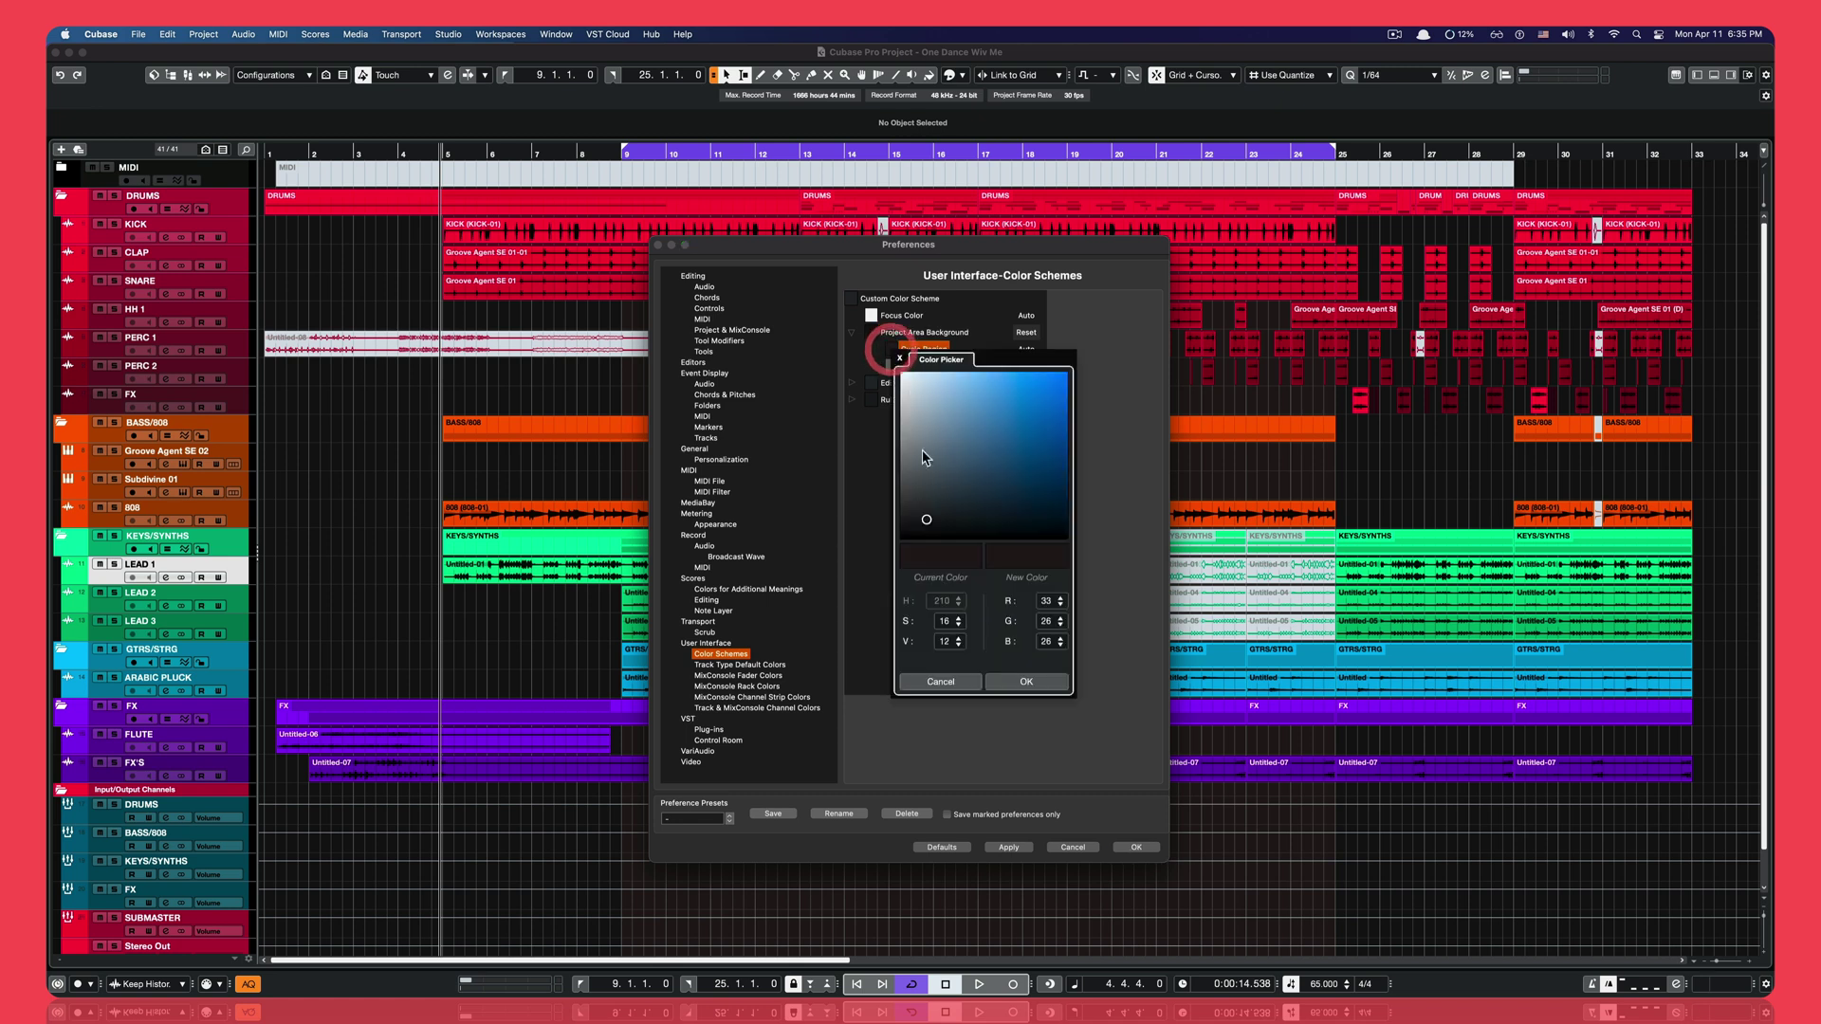
pyautogui.moveTo(927, 523); pyautogui.dragTo(899, 523)
pyautogui.click(1032, 683)
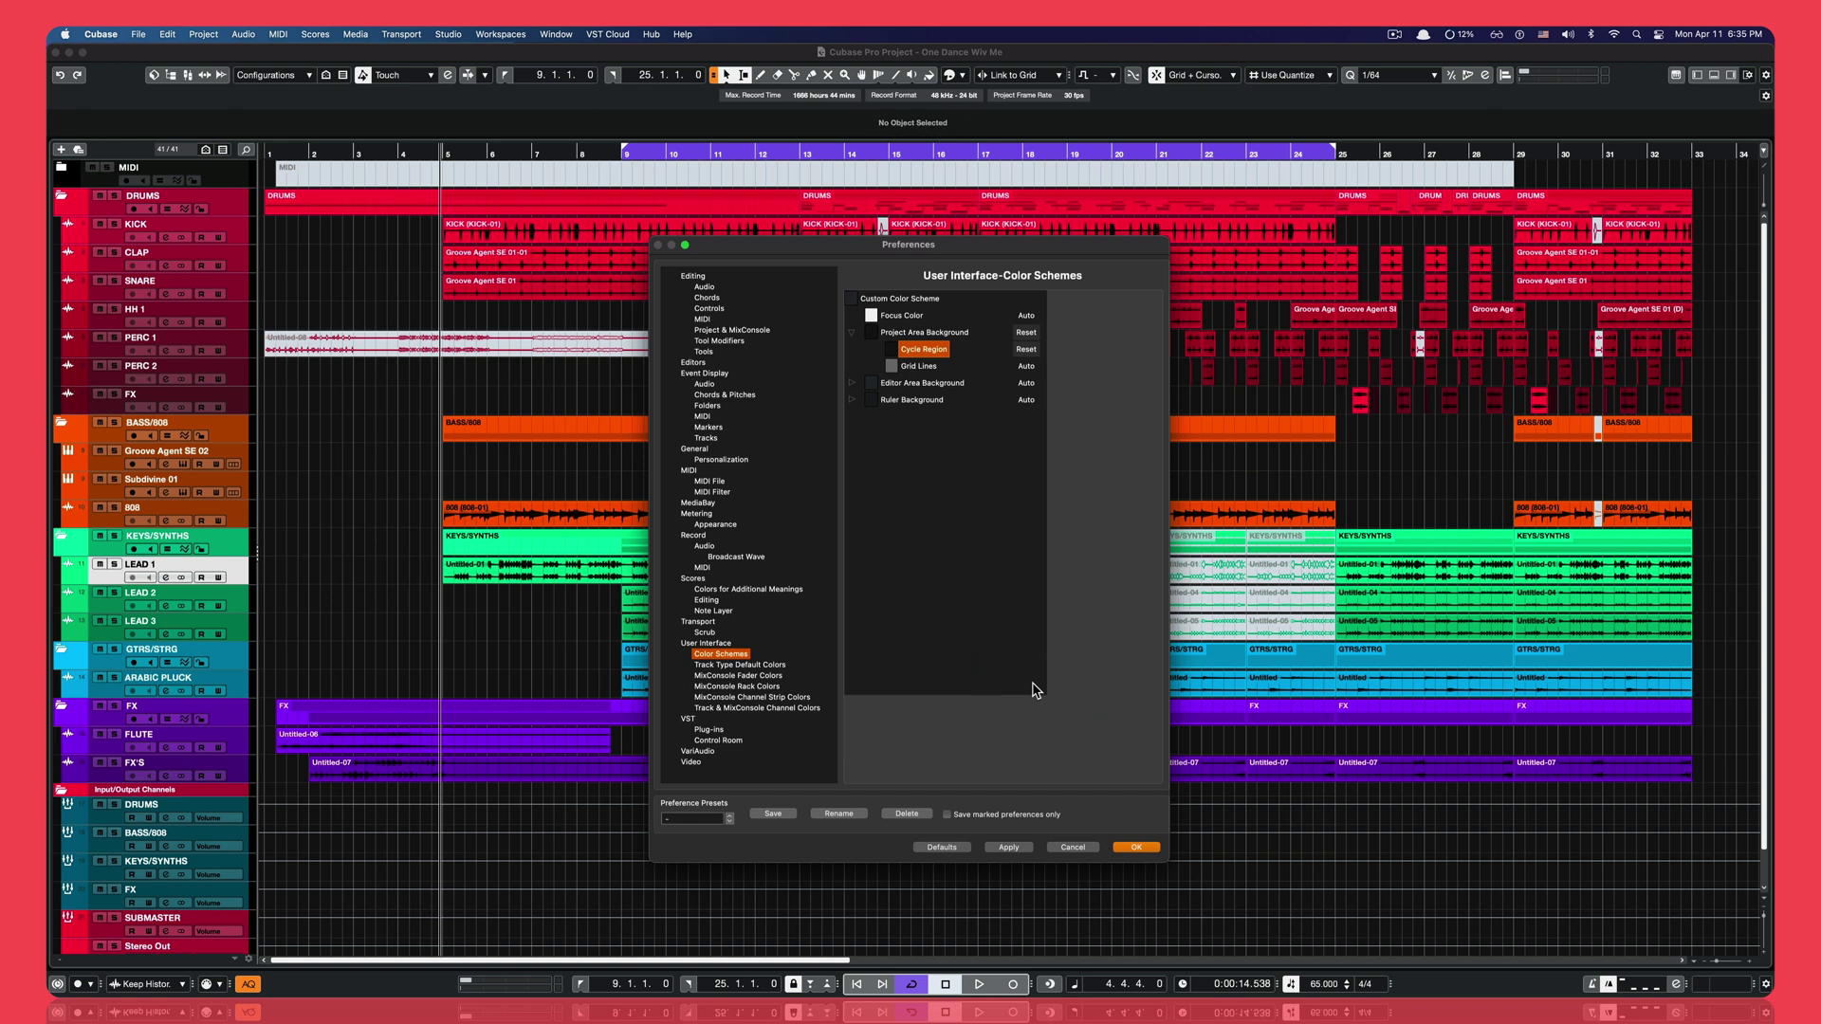
# Darken the Grid Lines colour to dark grey RGB 38, 38, 38
pyautogui.click(892, 368)
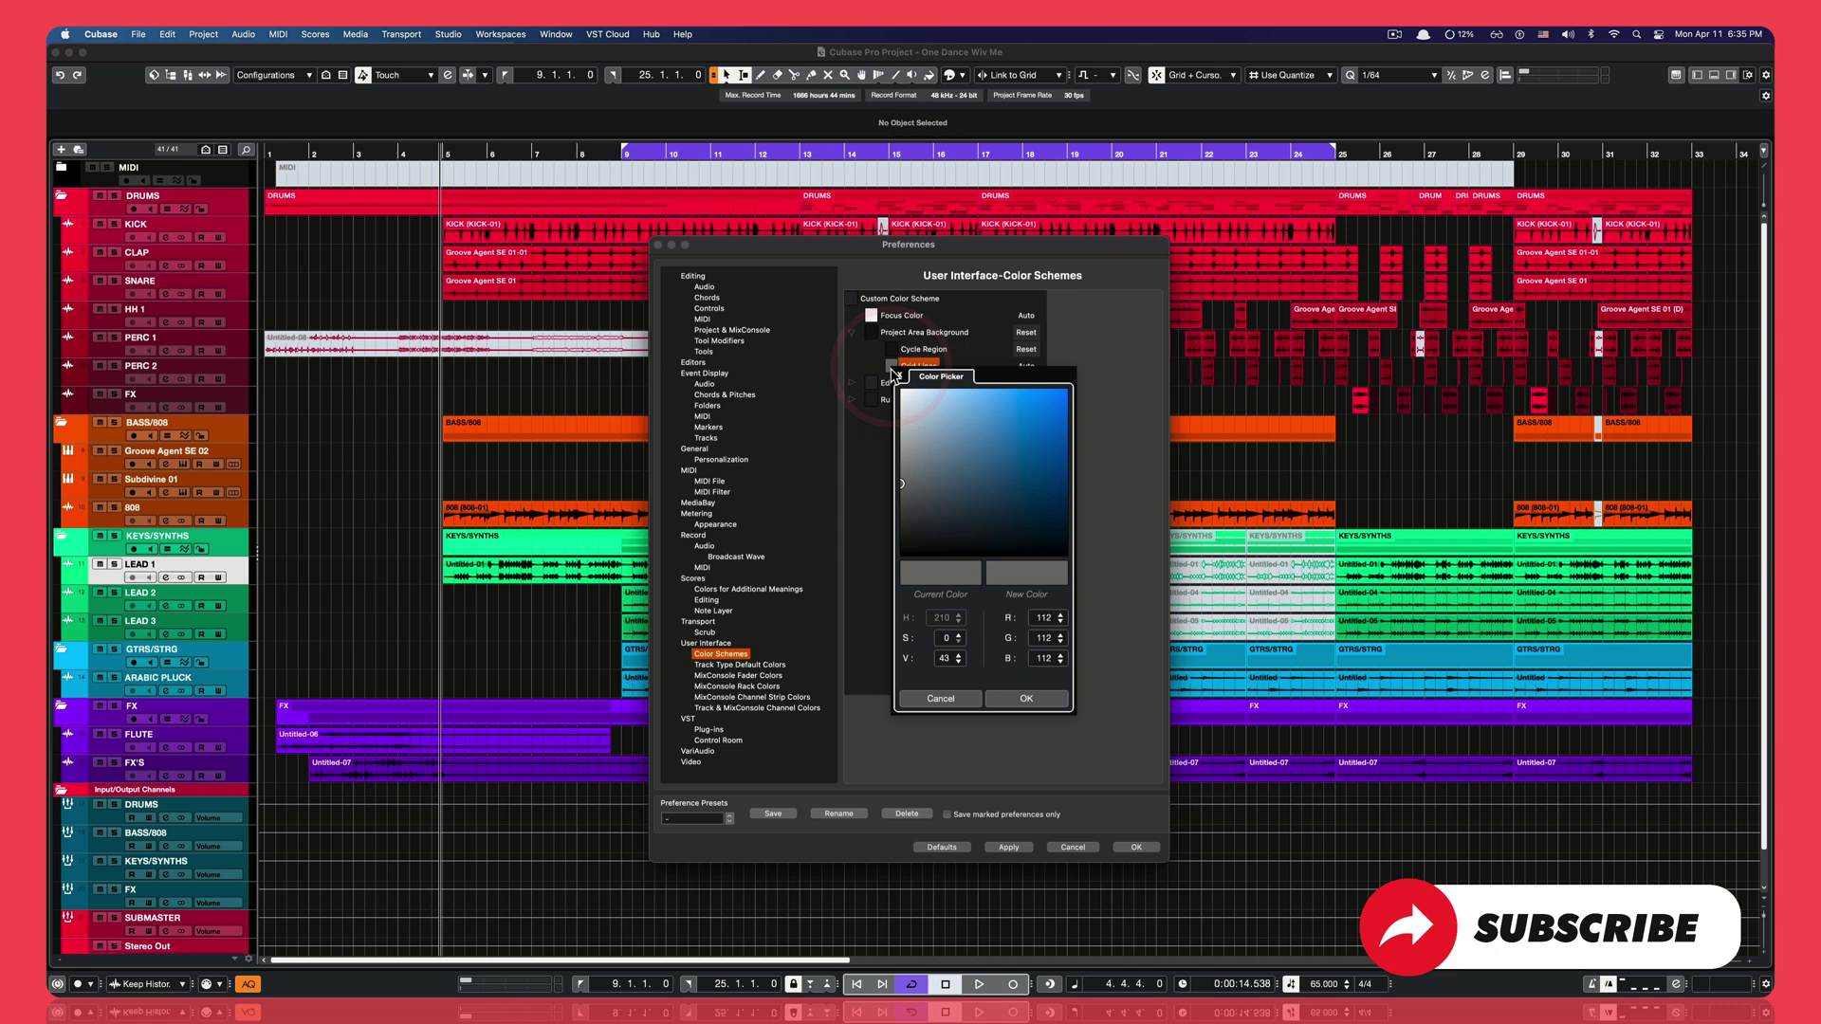
pyautogui.moveTo(903, 495); pyautogui.dragTo(884, 536)
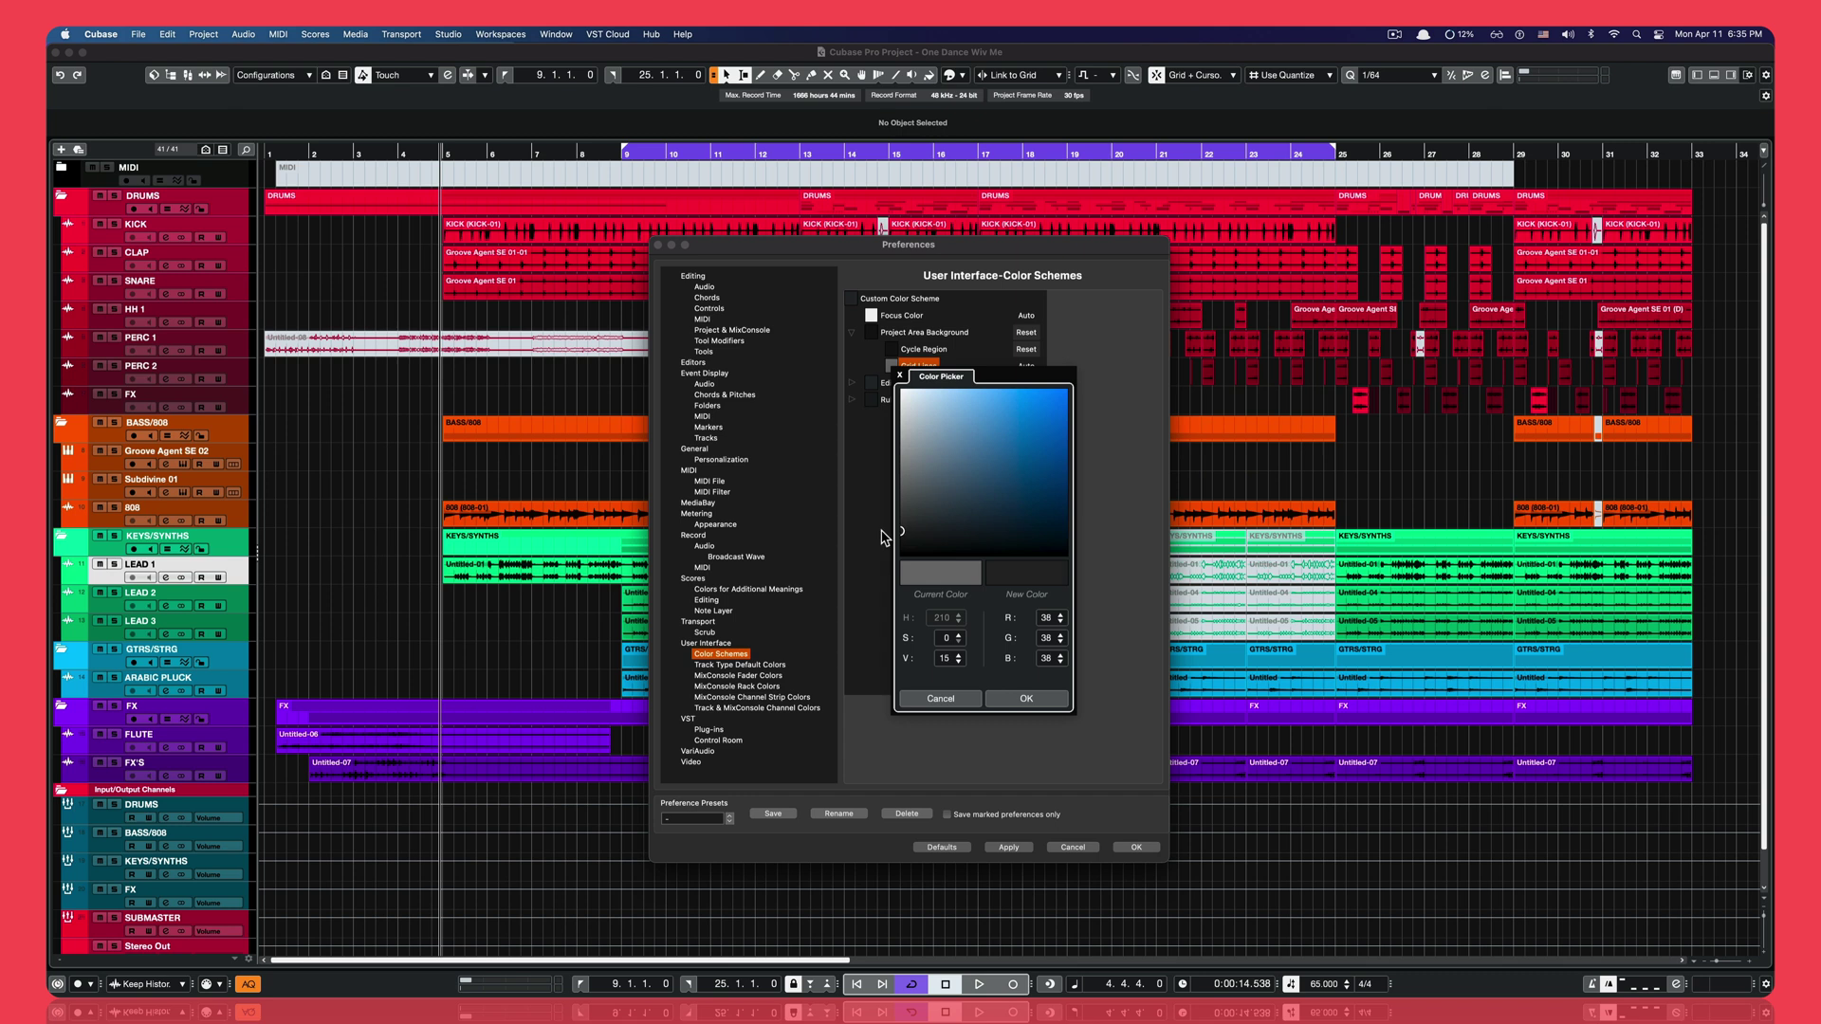
pyautogui.moveTo(882, 534); pyautogui.dragTo(866, 532)
pyautogui.click(1026, 698)
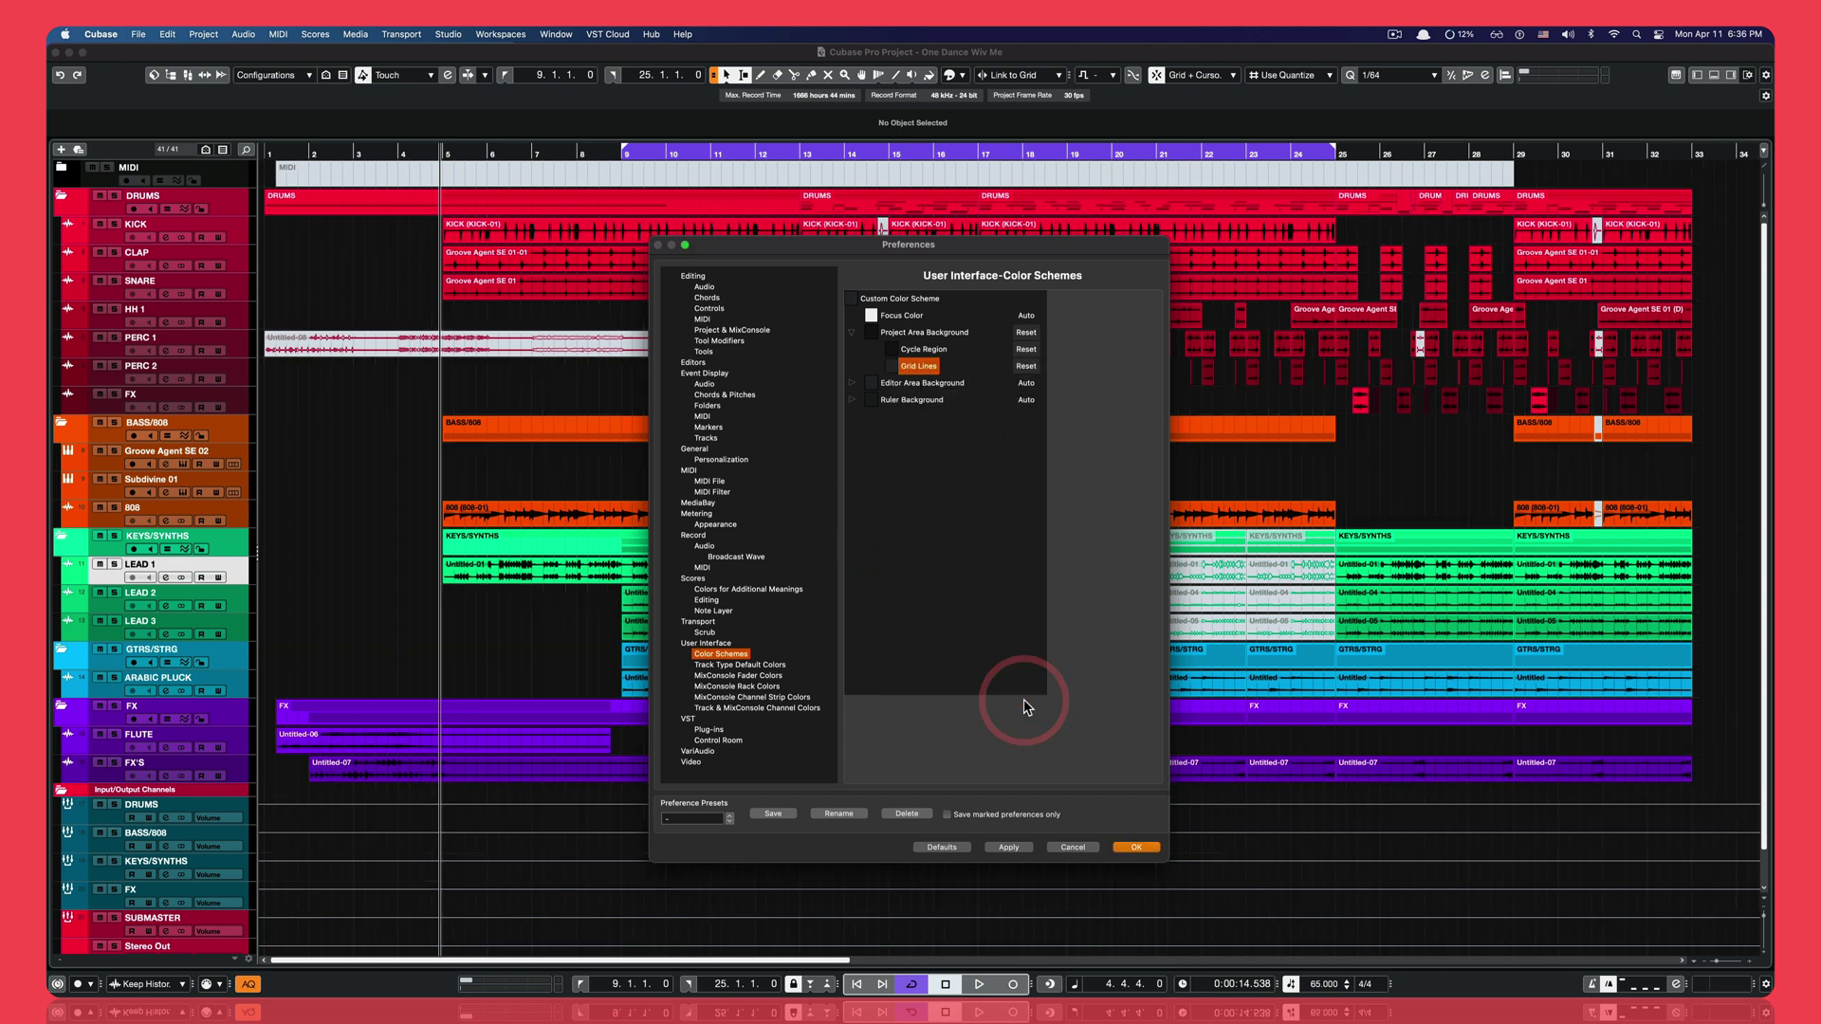
# Set the Editor Area Background to a custom near-black RGB 17, 17, 17
pyautogui.click(803, 380)
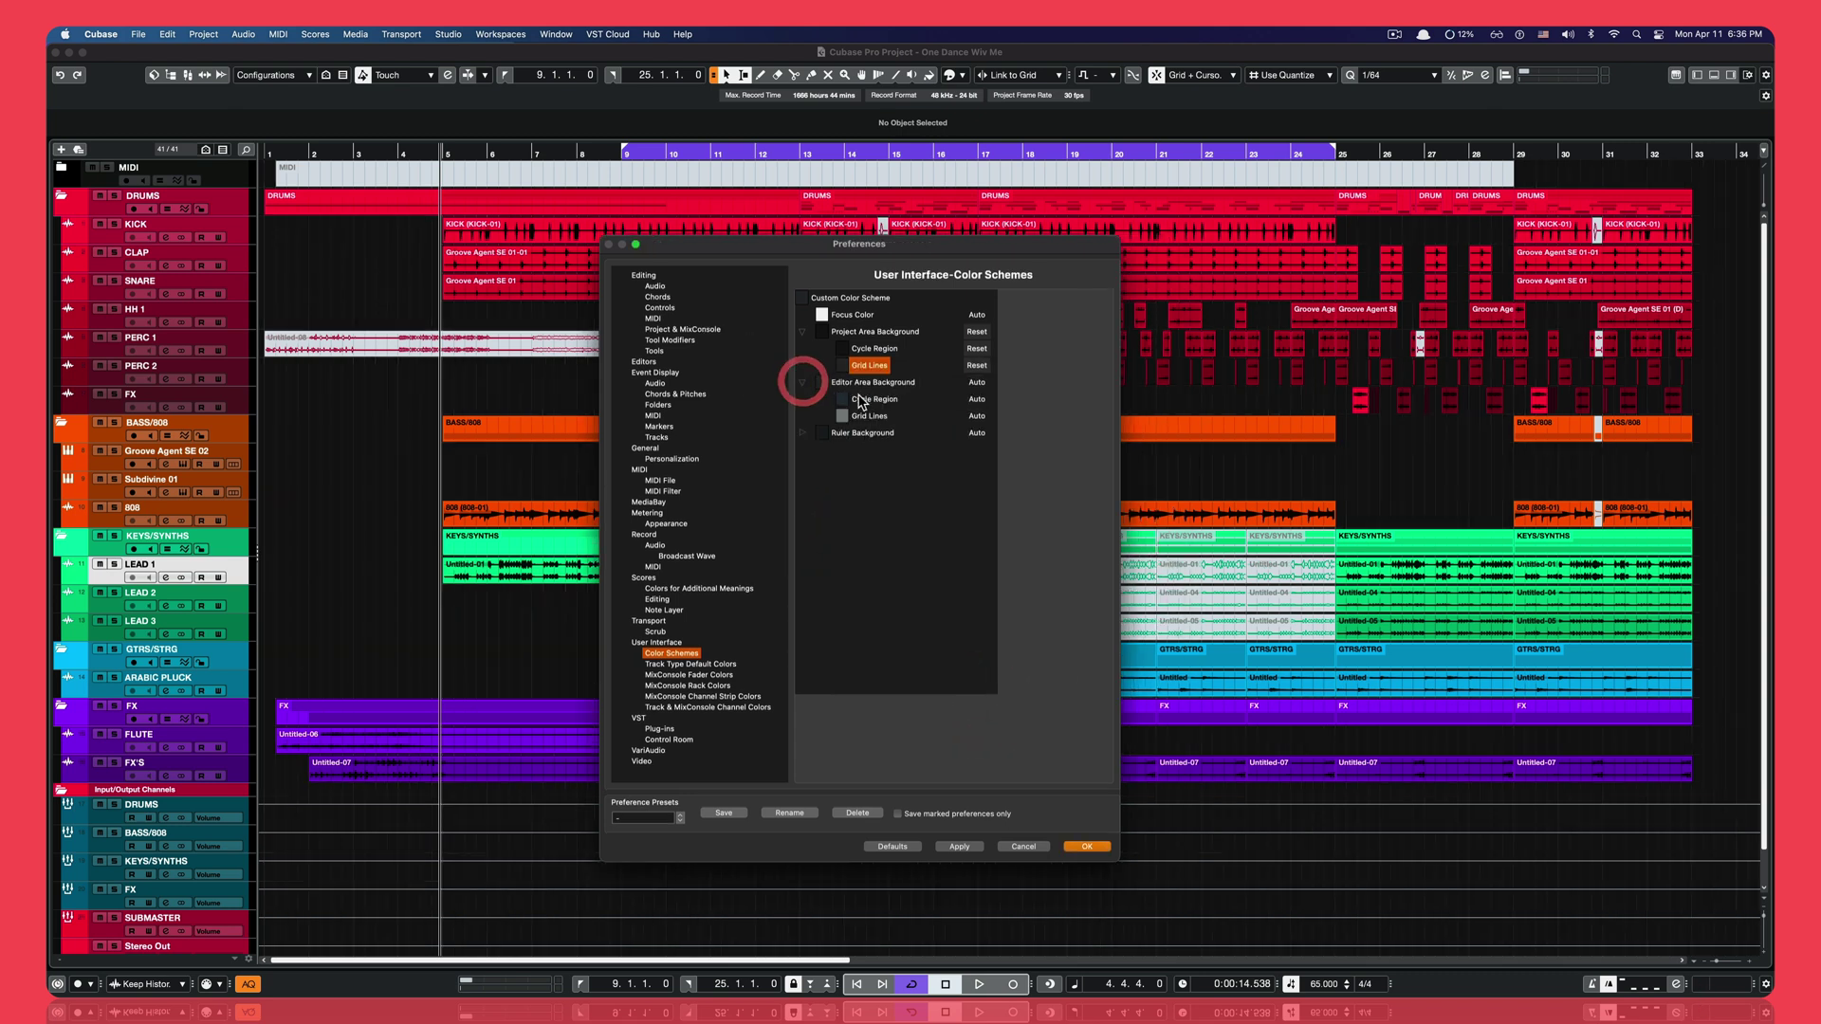
pyautogui.click(822, 384)
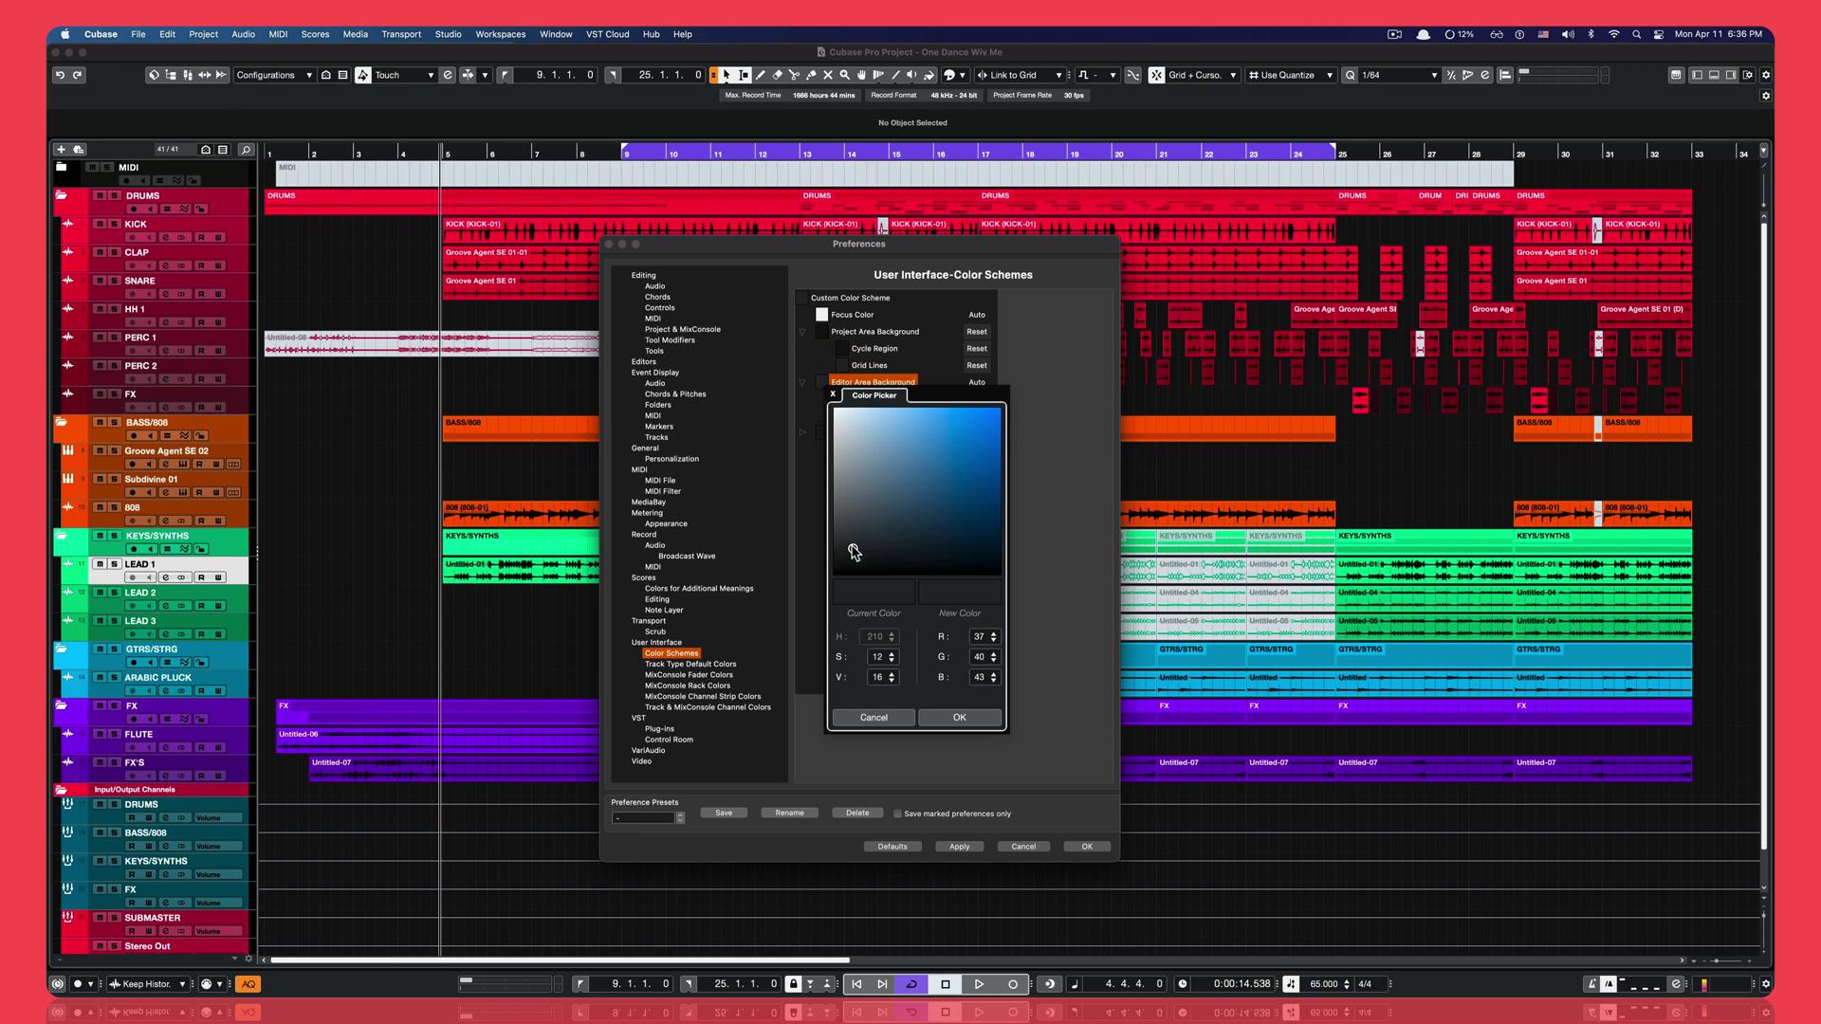
pyautogui.moveTo(854, 552); pyautogui.dragTo(831, 559)
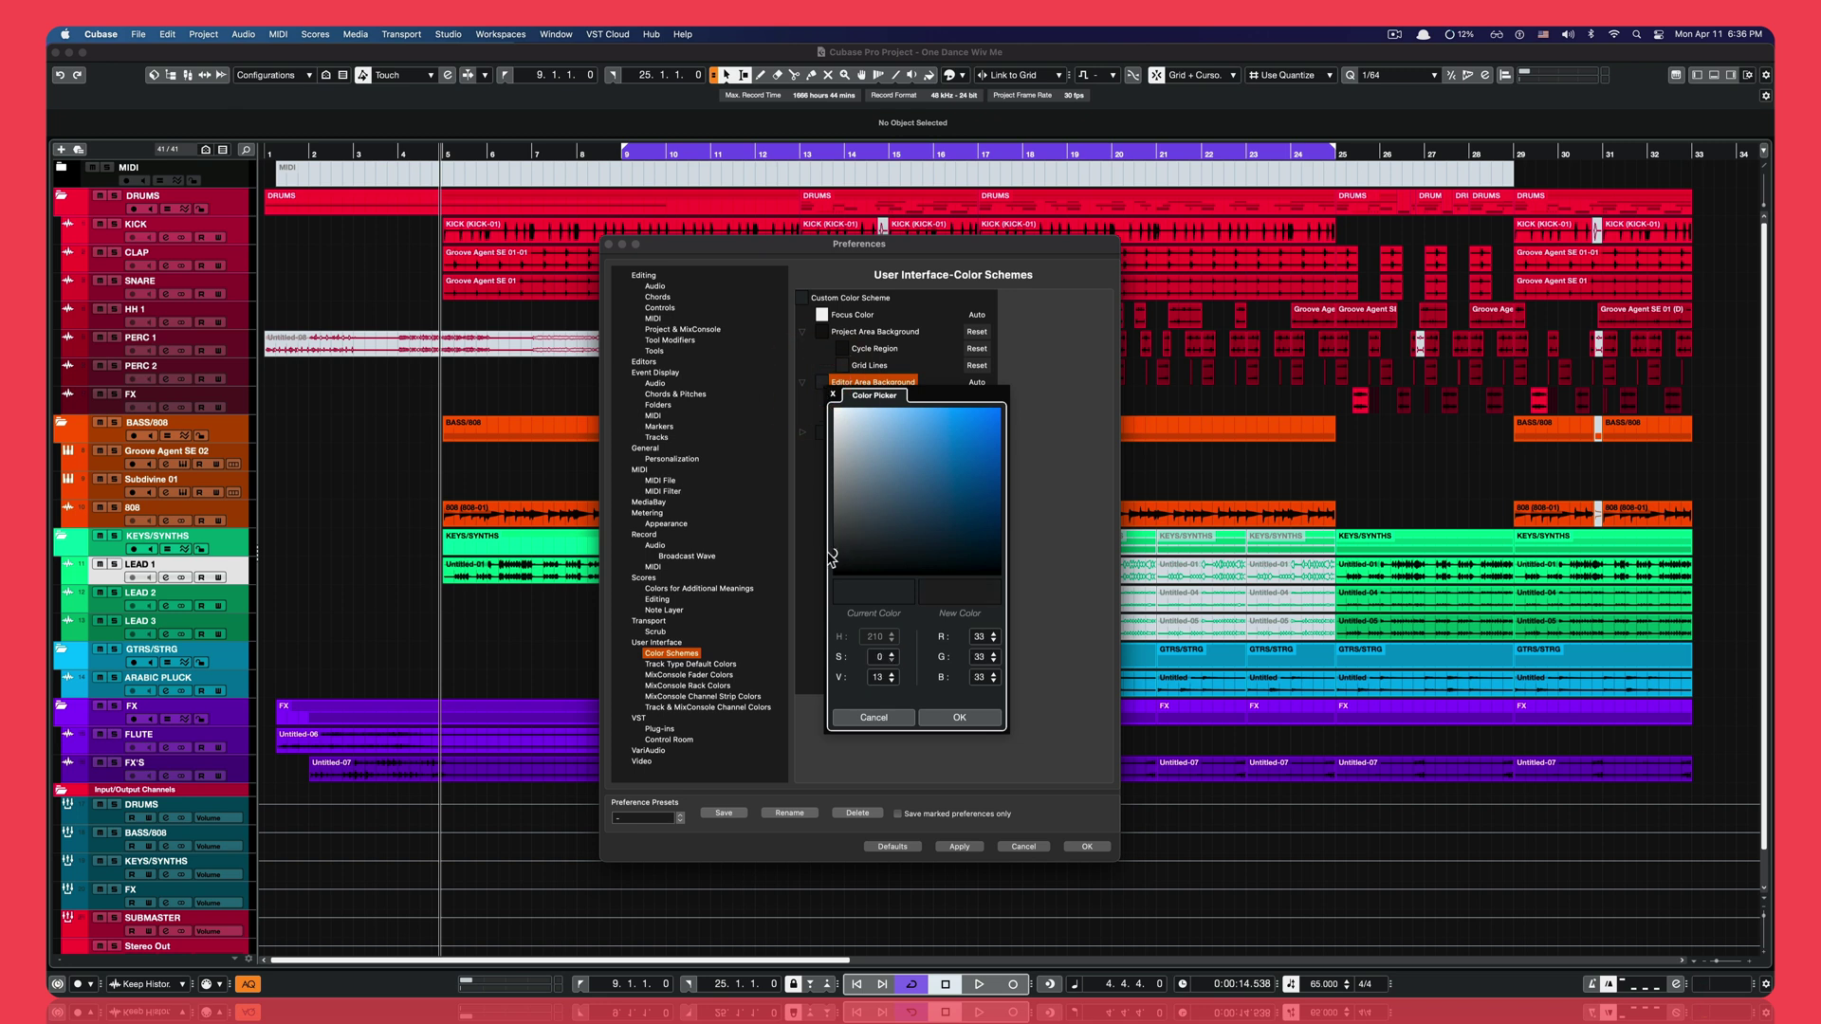
pyautogui.click(960, 717)
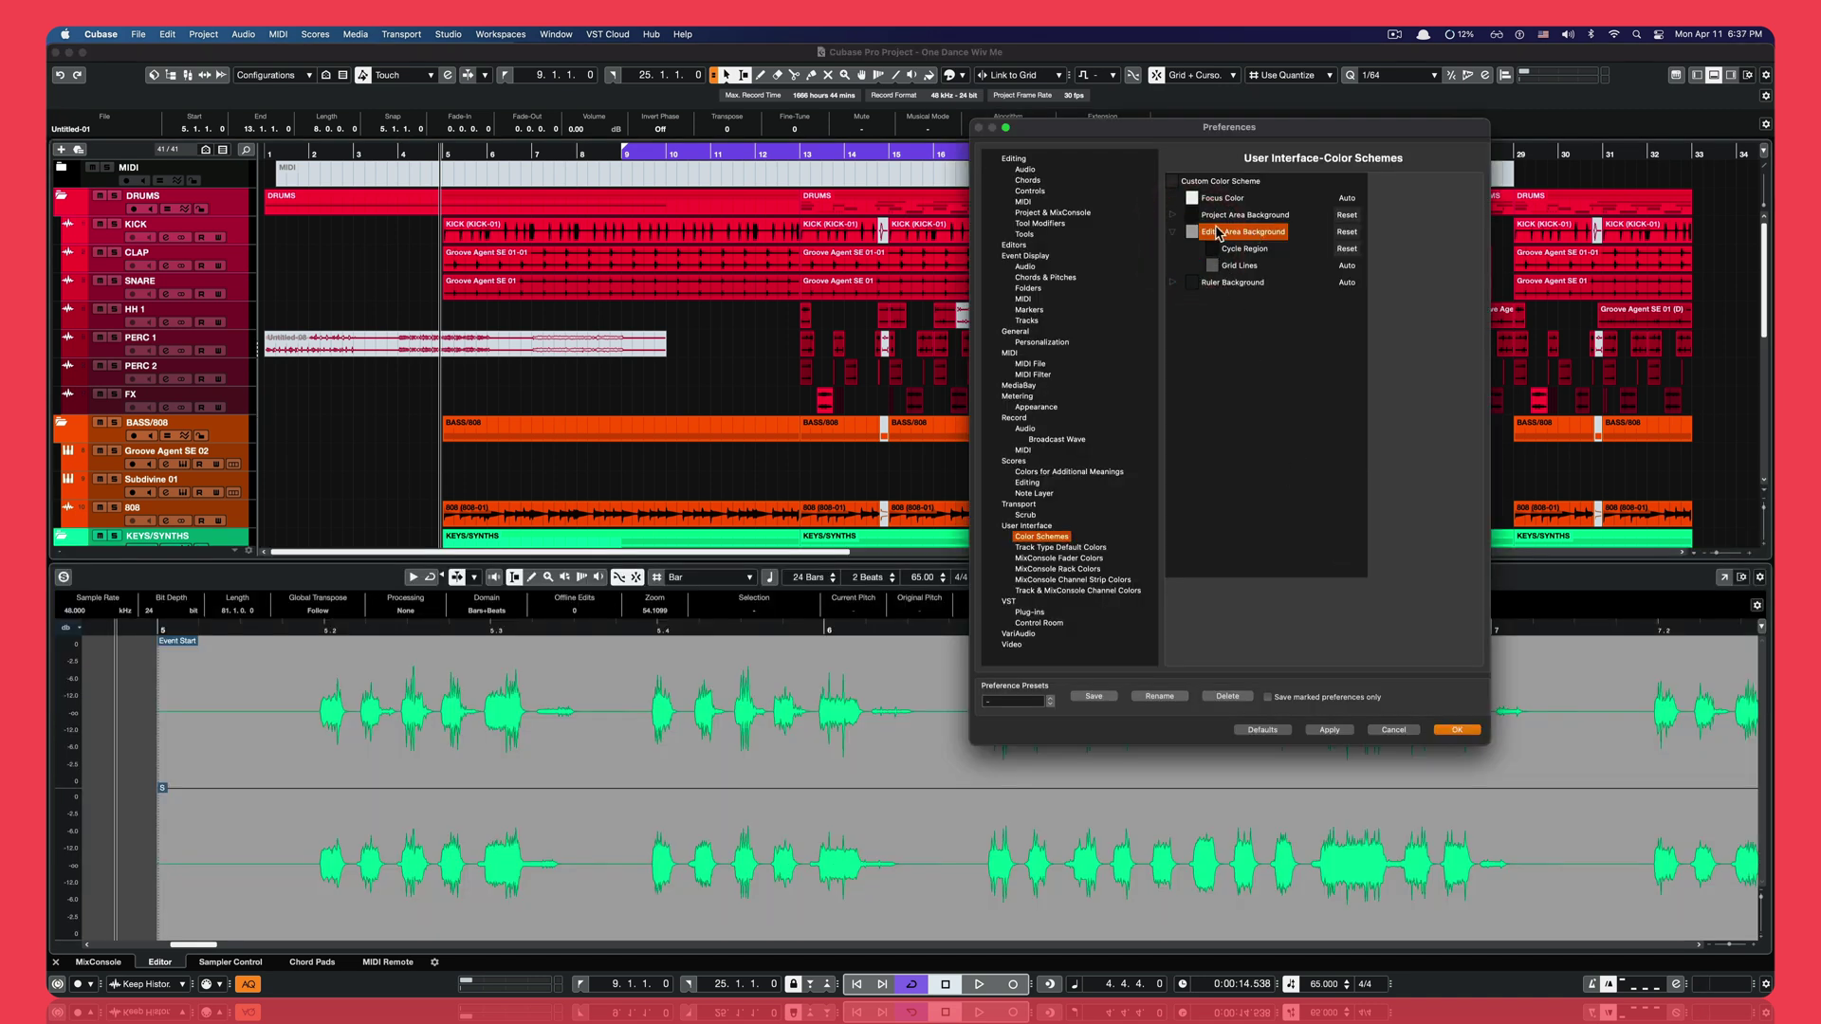
# Enable a custom editor background colour, darken it to deep grey, then pick grey 43, 43, 43
pyautogui.click(1192, 233)
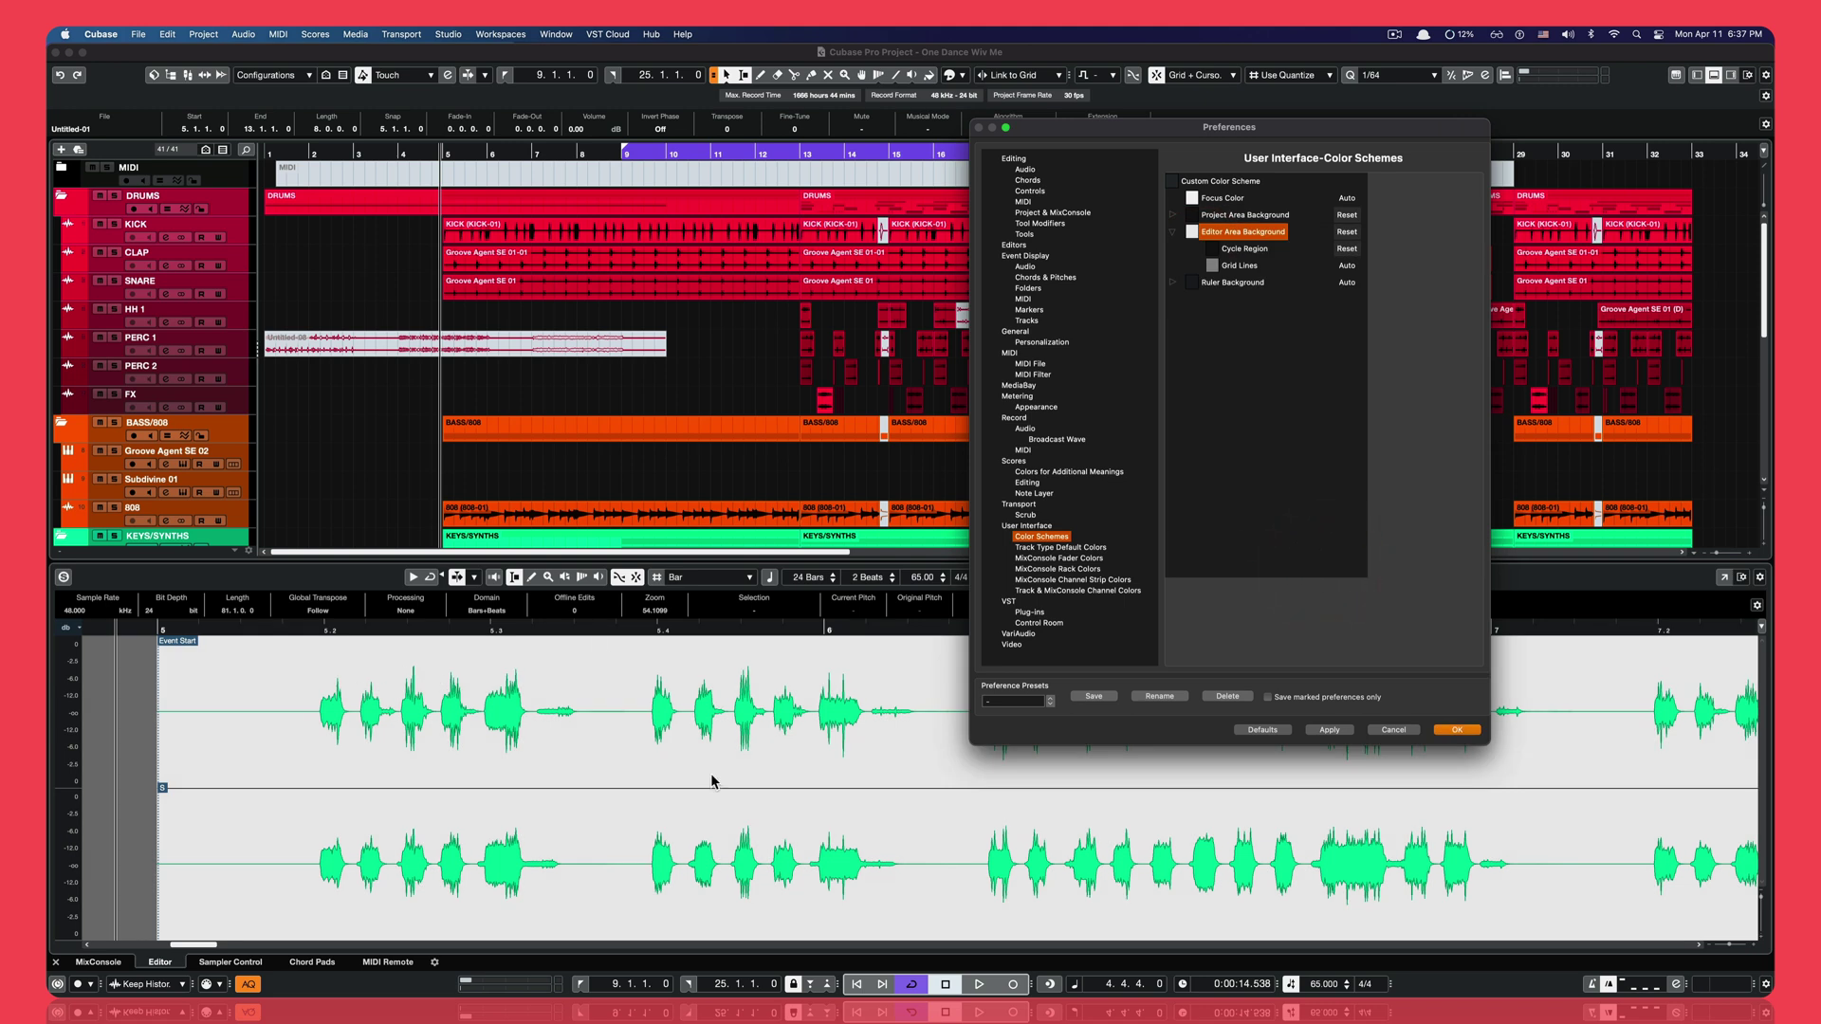
pyautogui.click(1192, 232)
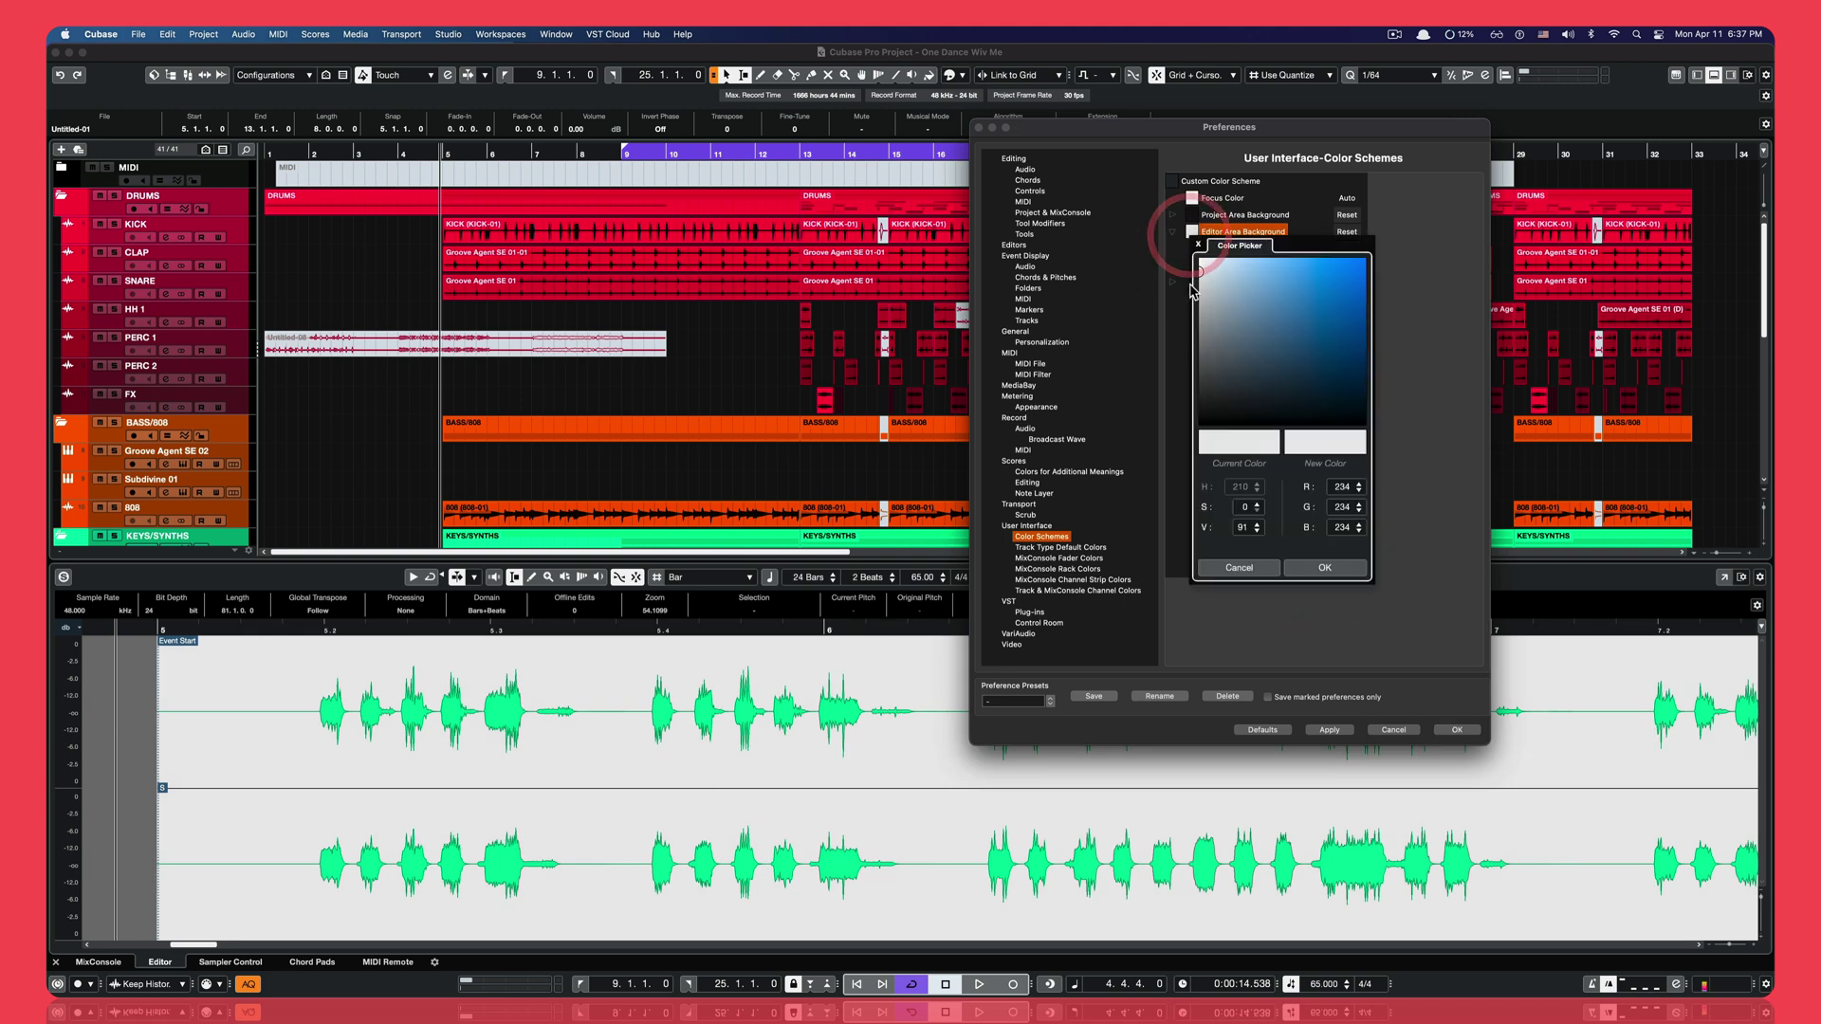
pyautogui.moveTo(1203, 276); pyautogui.dragTo(1176, 415)
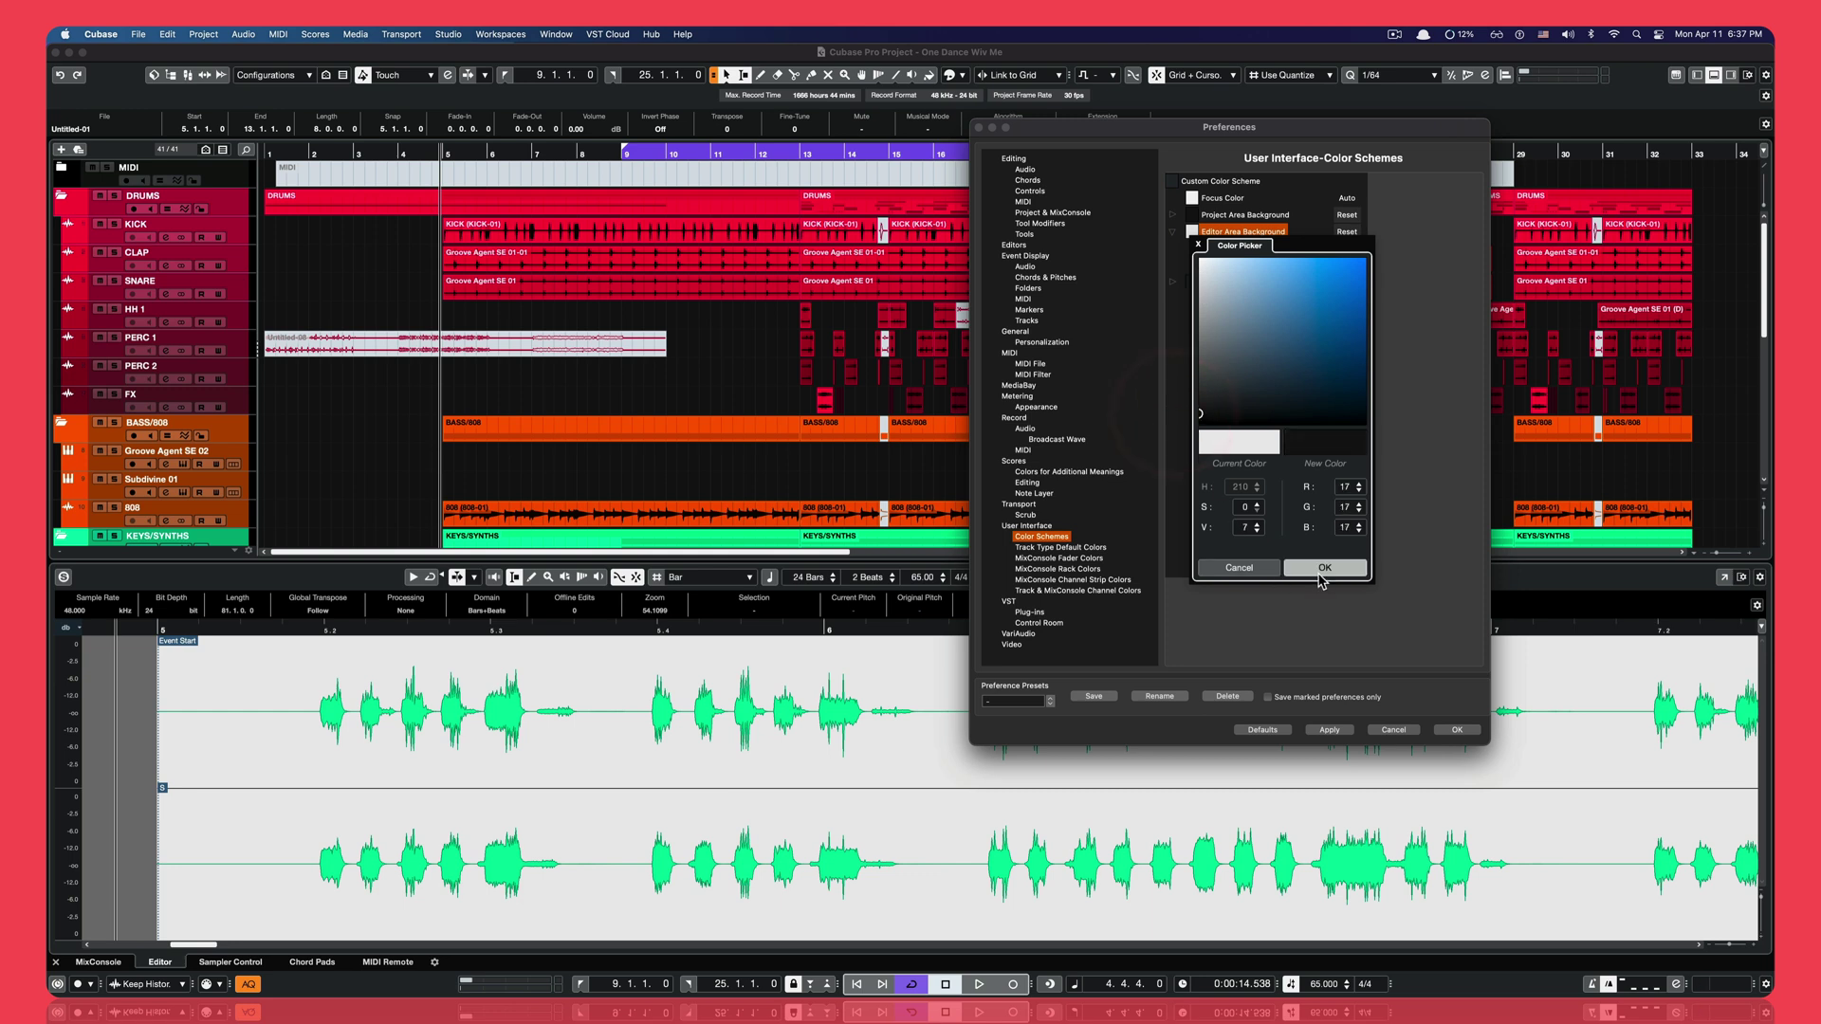
pyautogui.click(1319, 569)
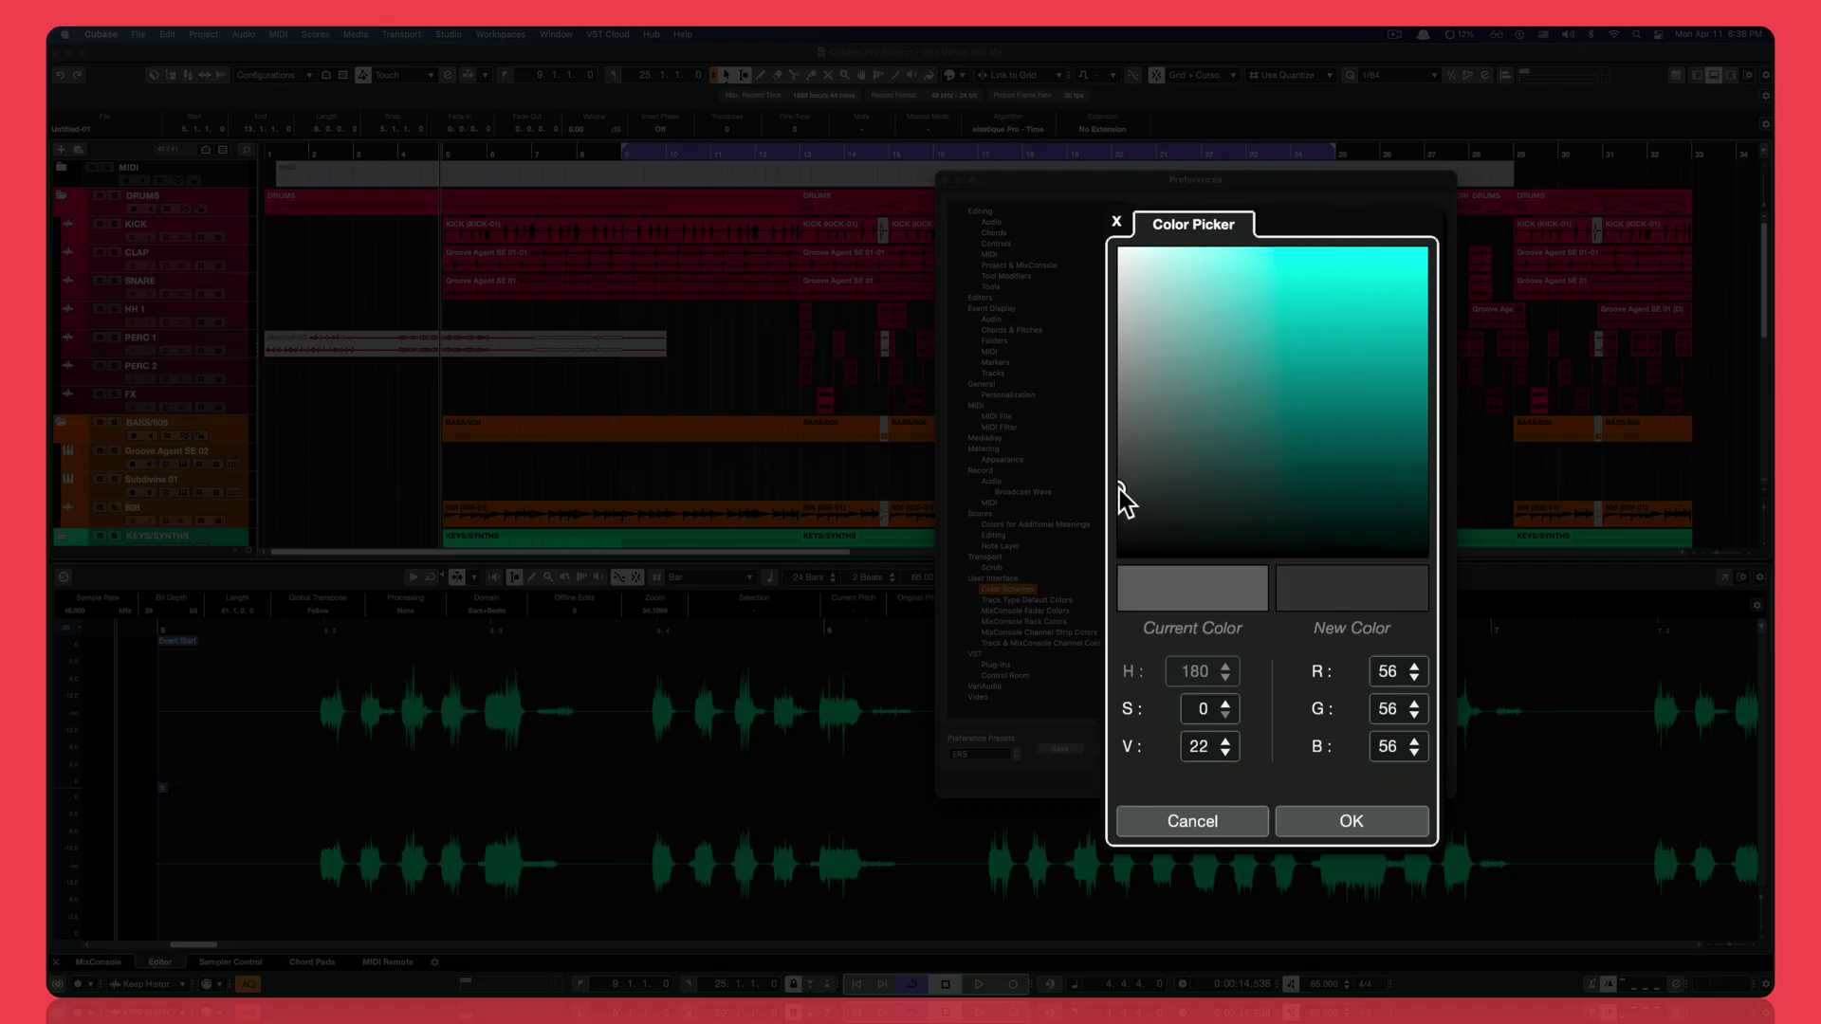
pyautogui.moveTo(1120, 486); pyautogui.dragTo(1118, 500)
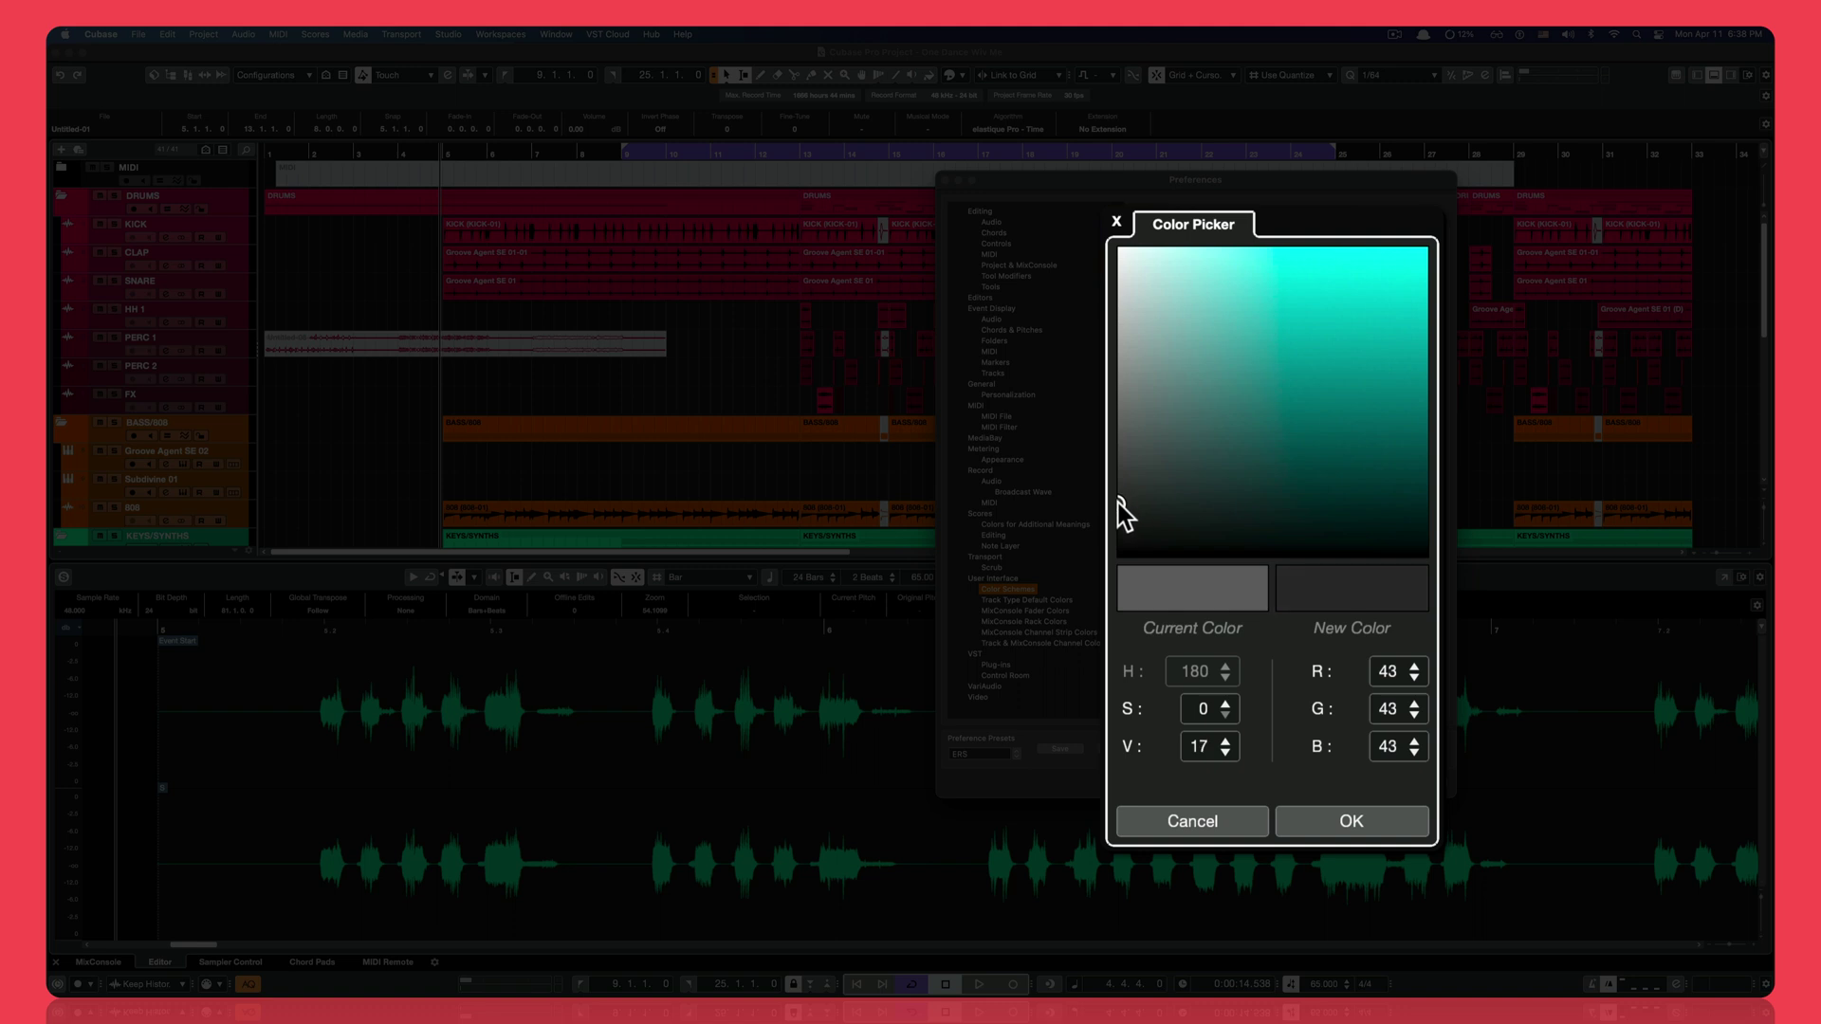
# Confirm the grey 43, 43, 43 colour in the Color Picker
pyautogui.click(1366, 821)
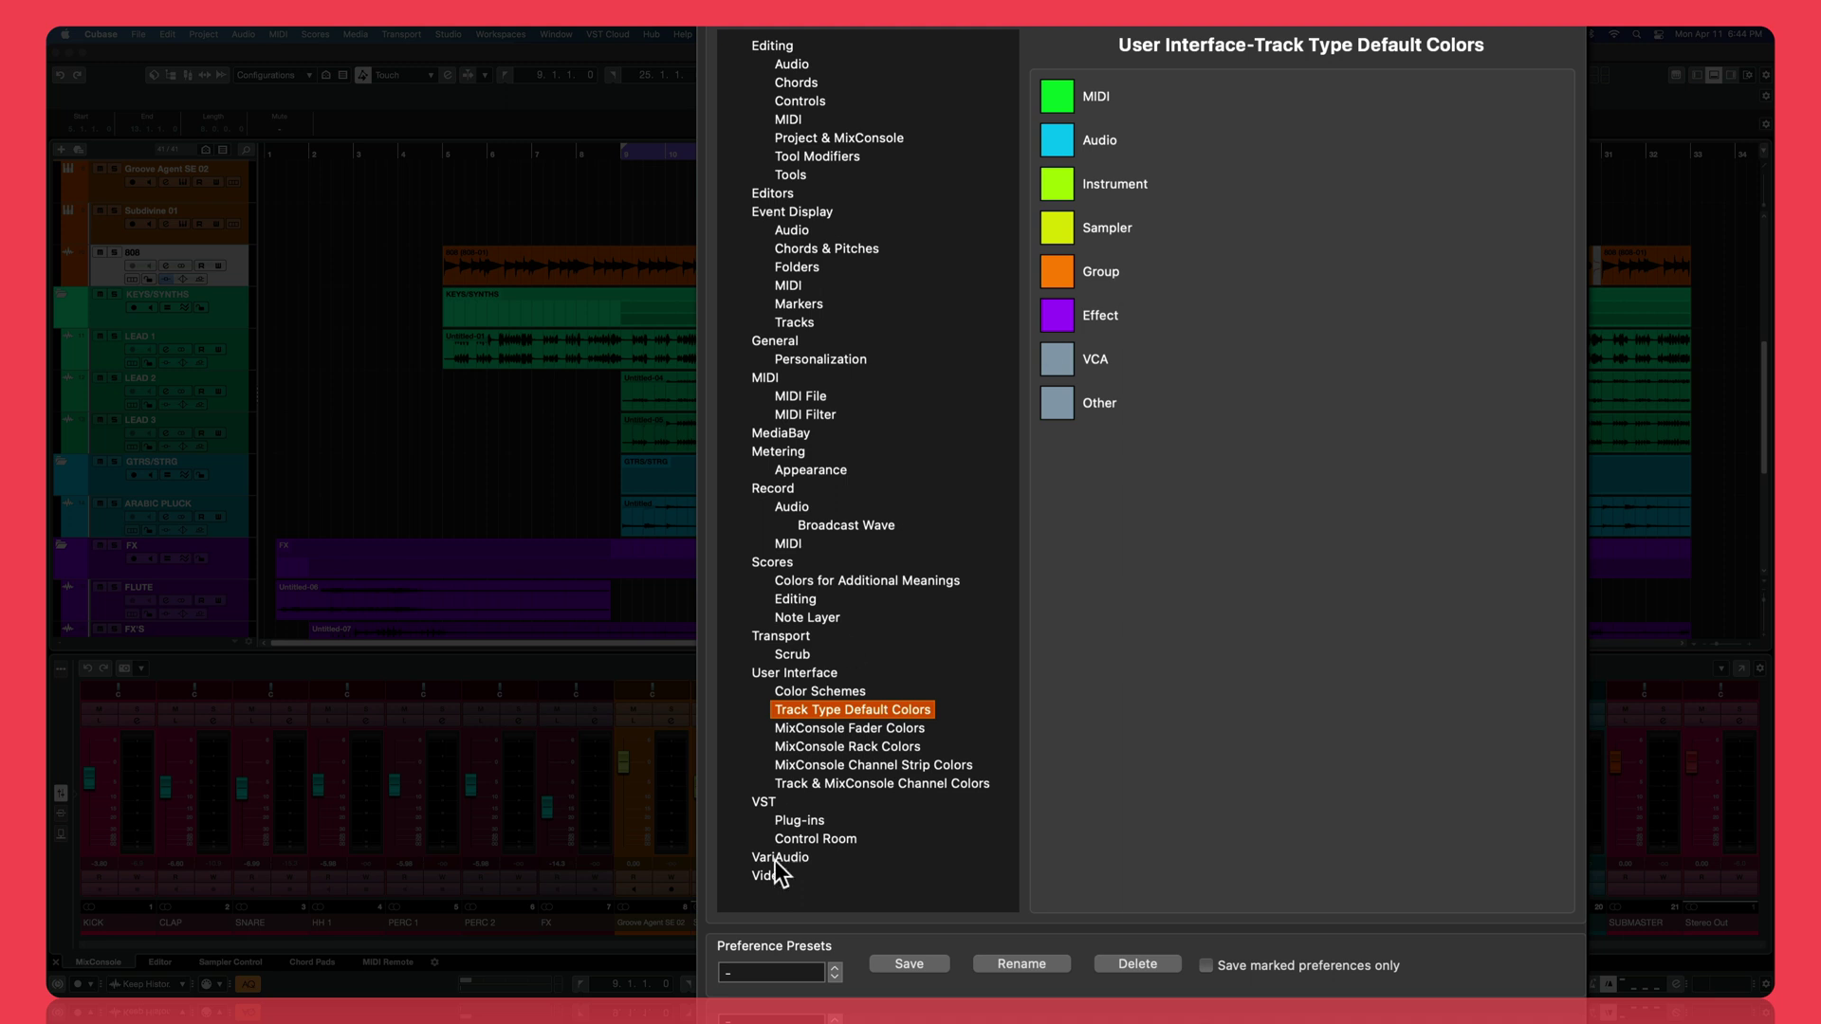
# Reduce the track and MixConsole channel Color Strength to its minimum and apply it
pyautogui.click(906, 729)
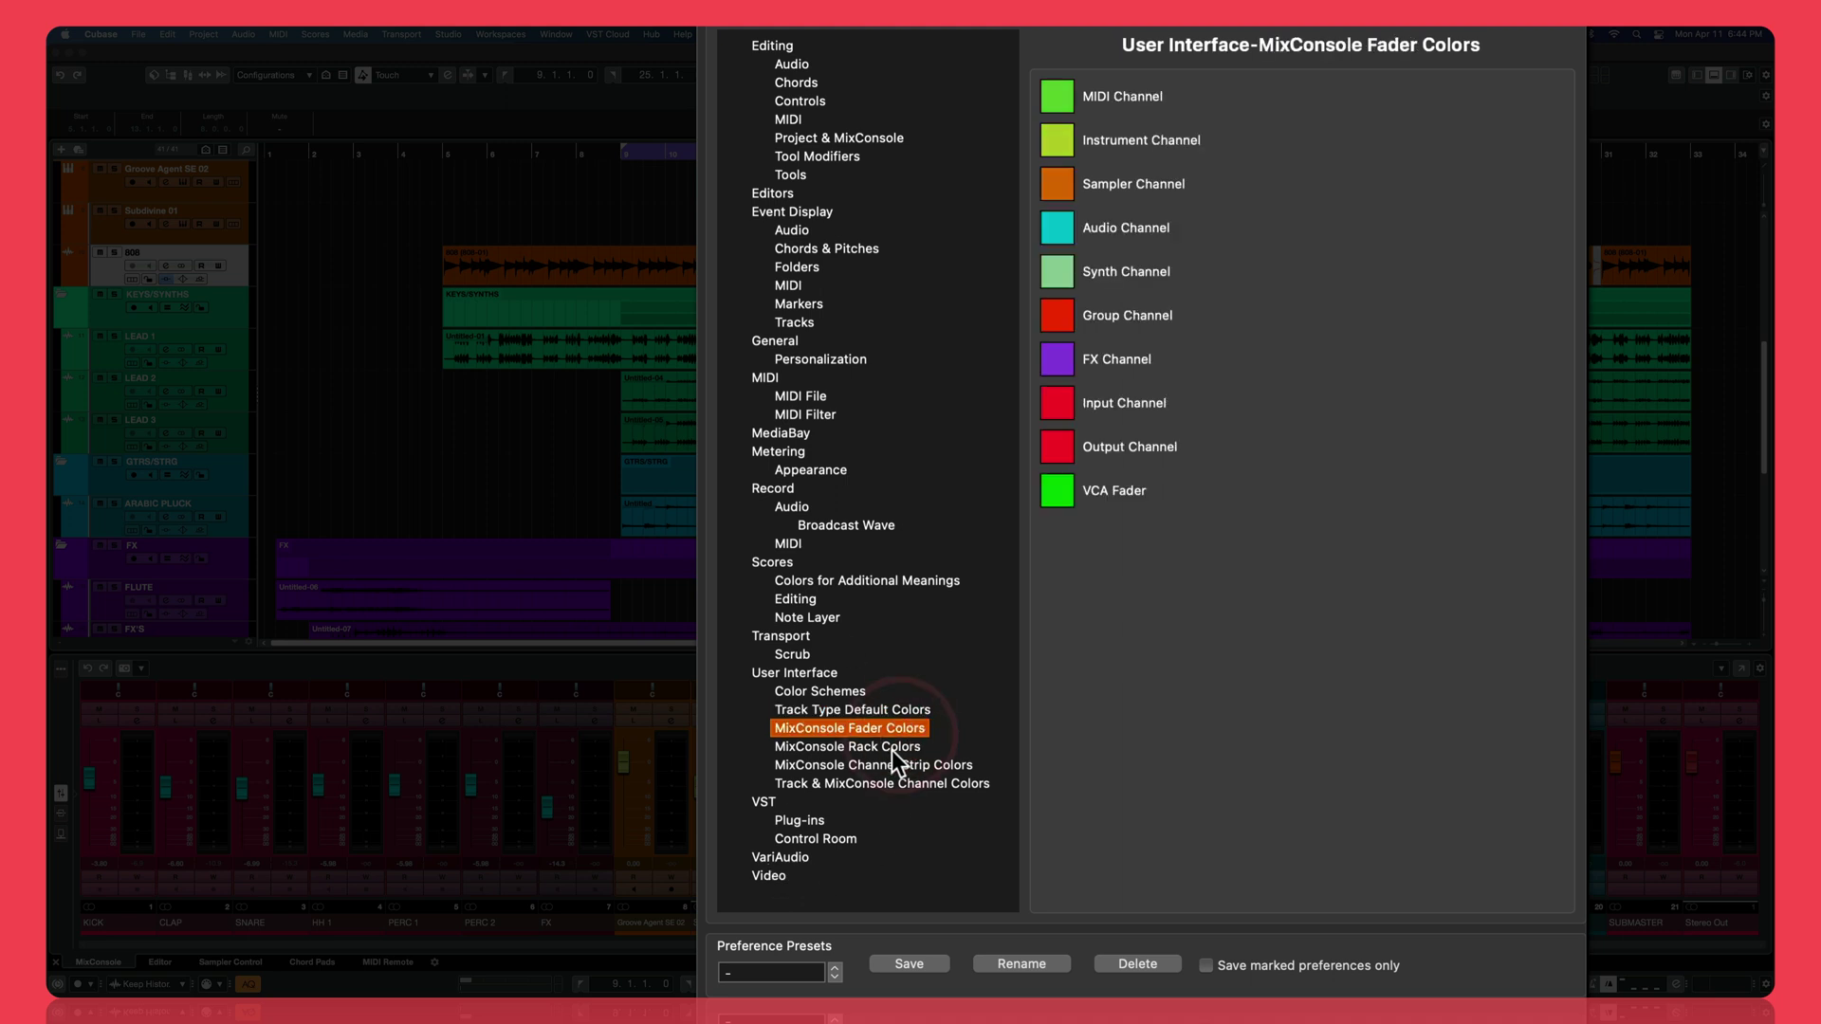
pyautogui.click(891, 748)
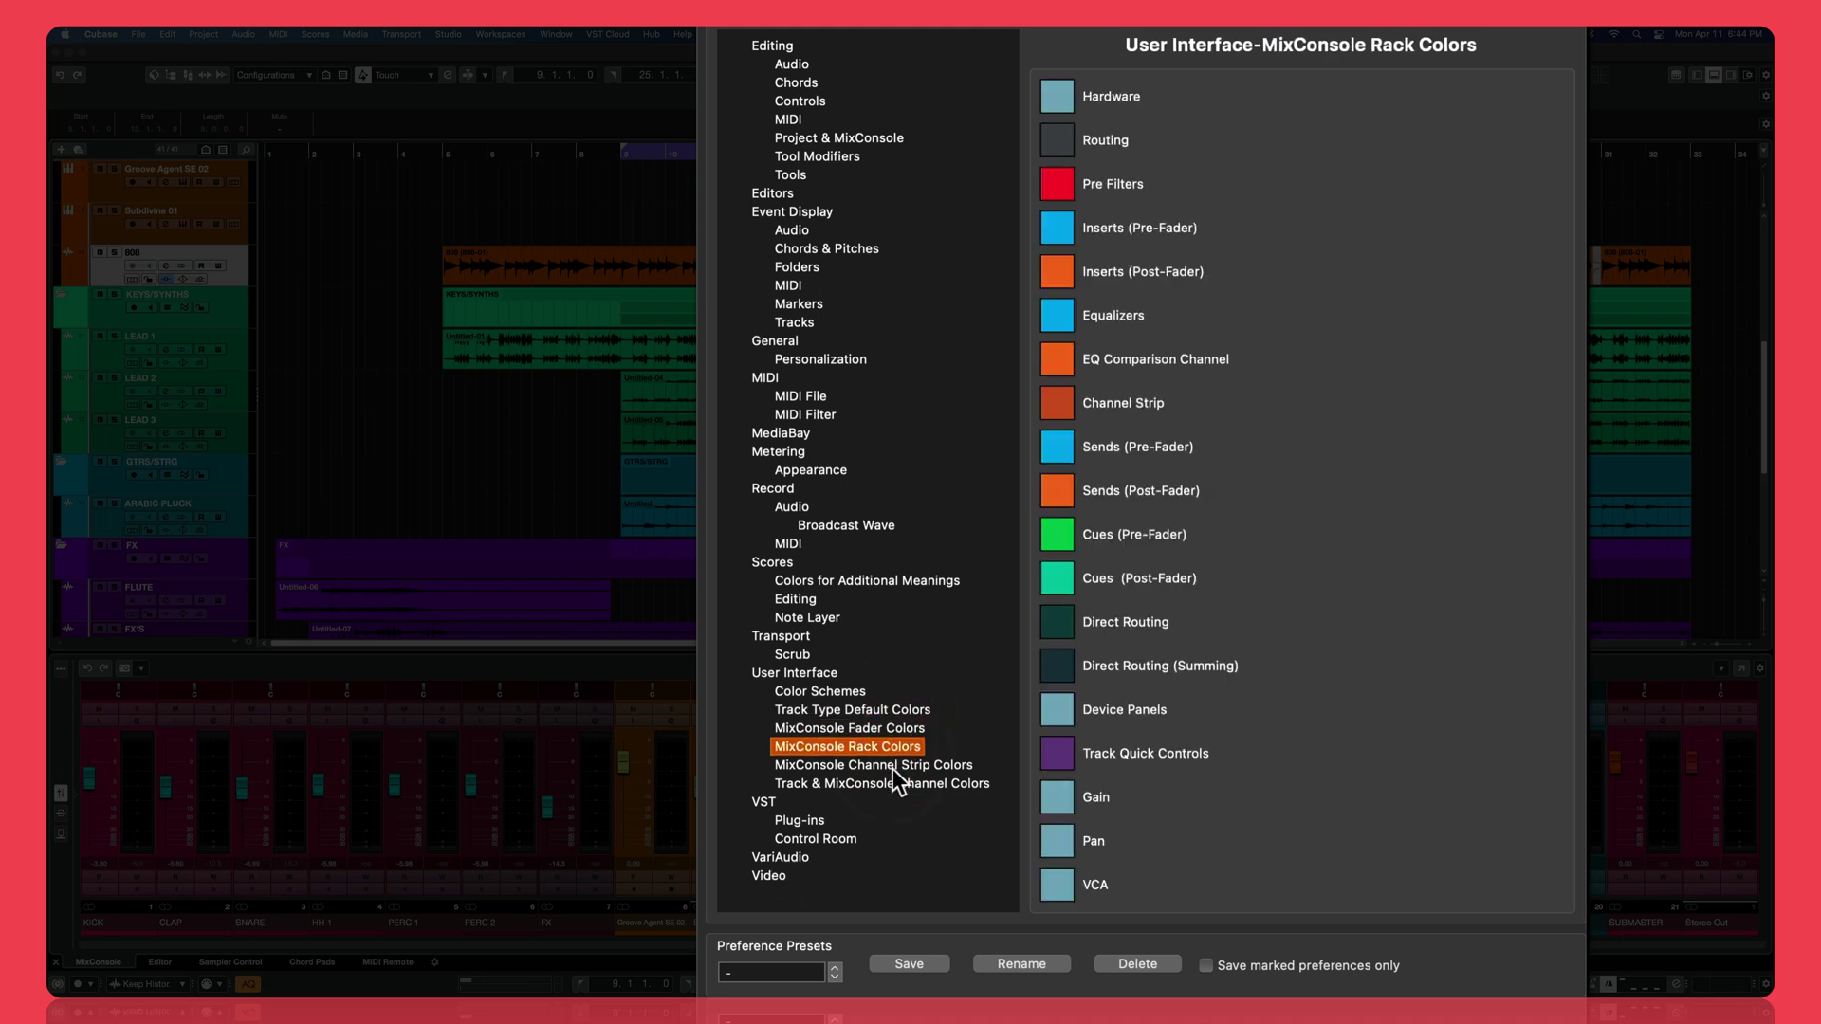
pyautogui.click(870, 765)
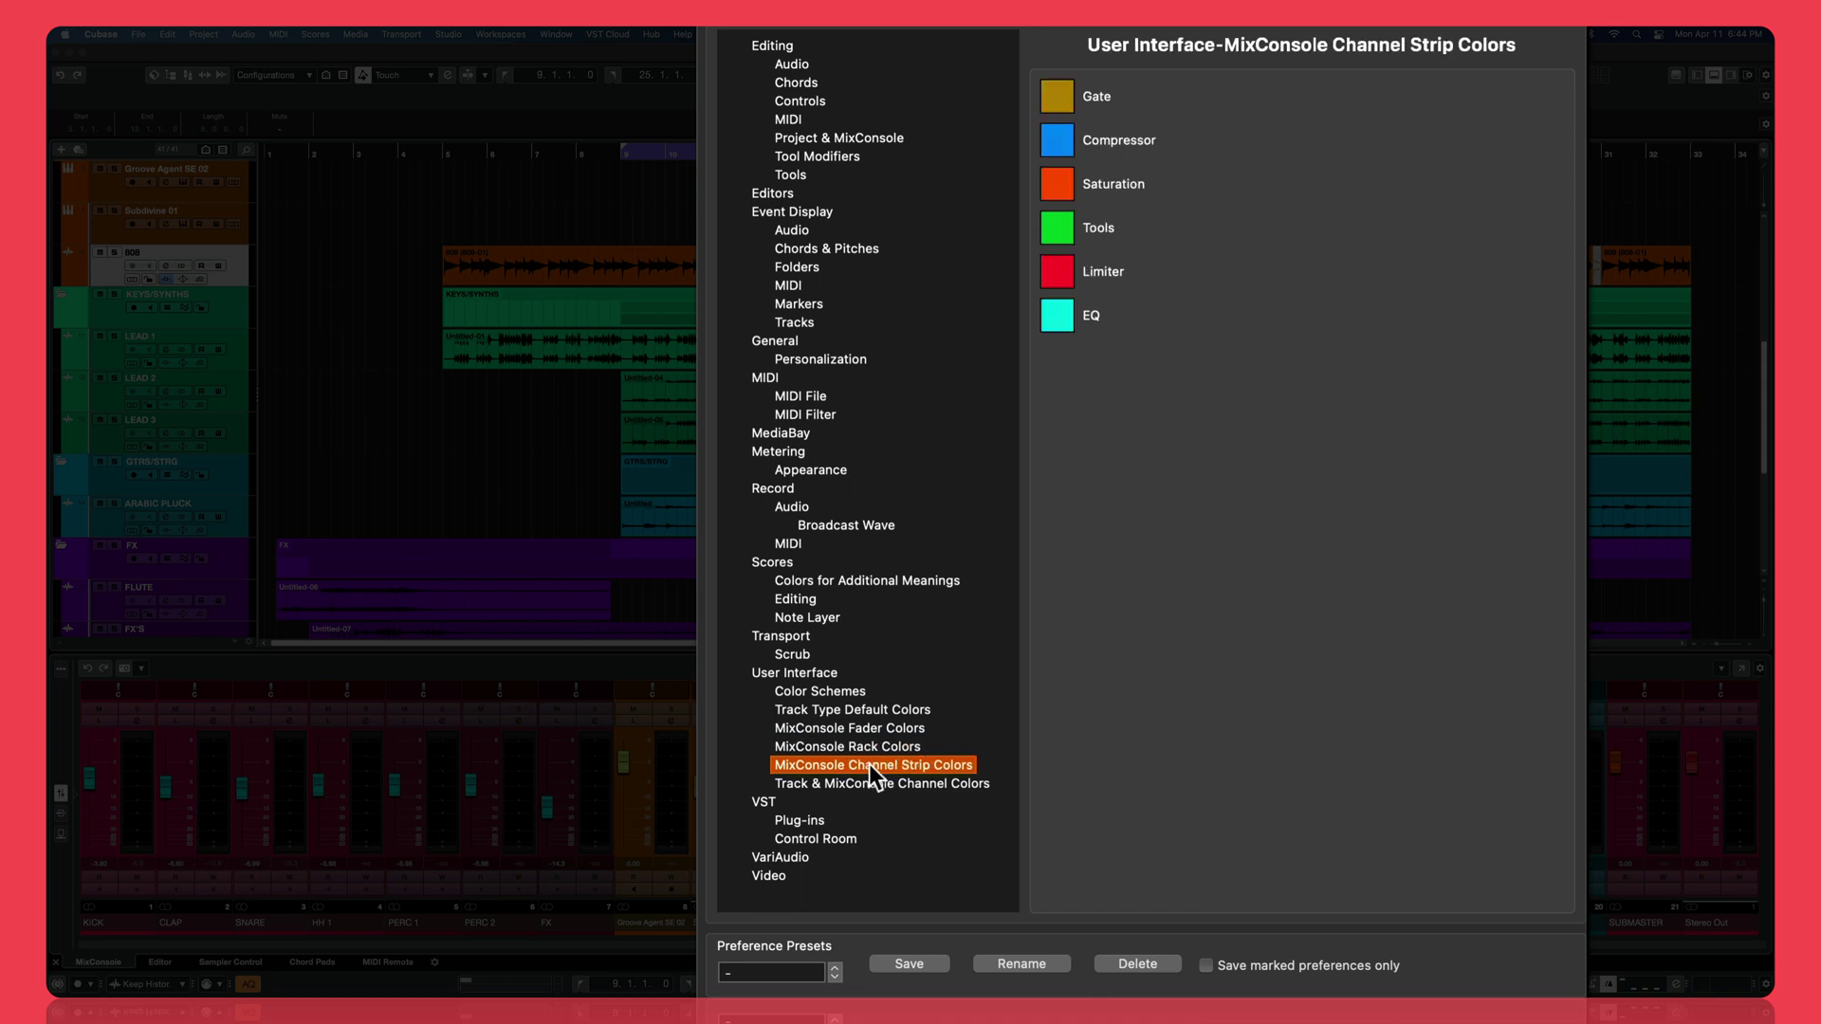
pyautogui.click(867, 784)
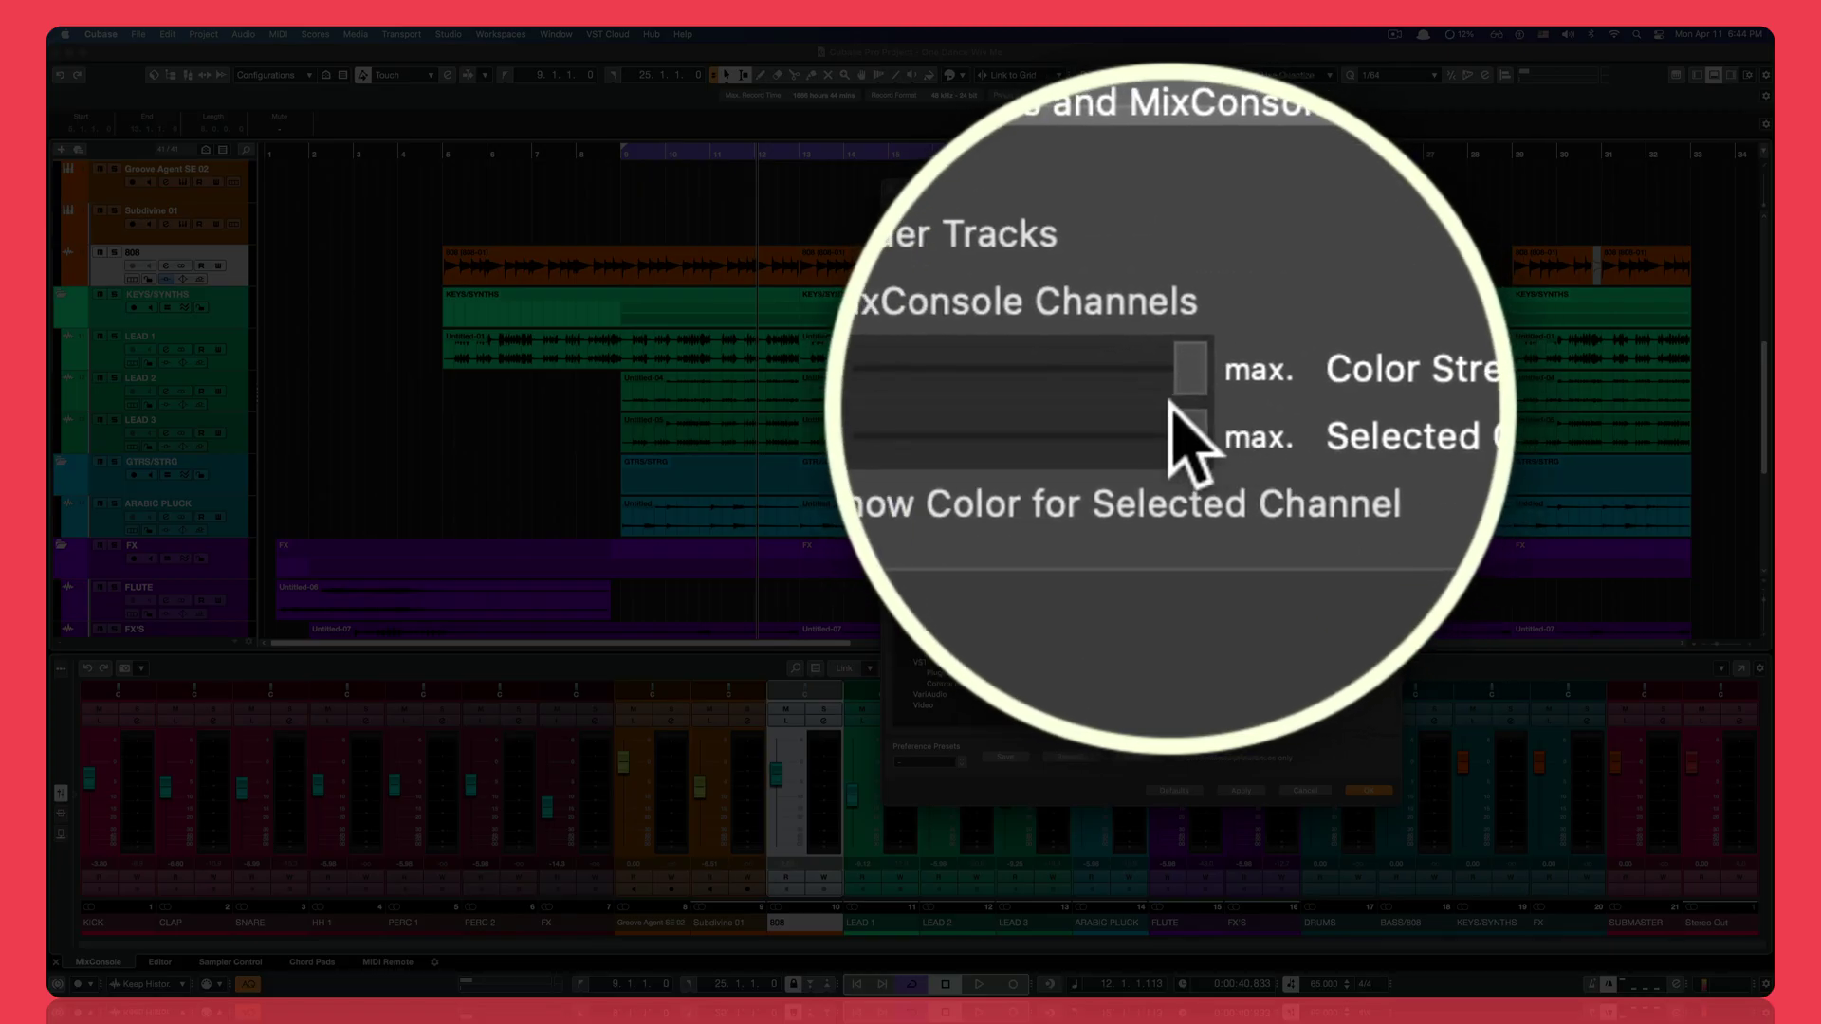
pyautogui.moveTo(1176, 324); pyautogui.dragTo(1082, 322)
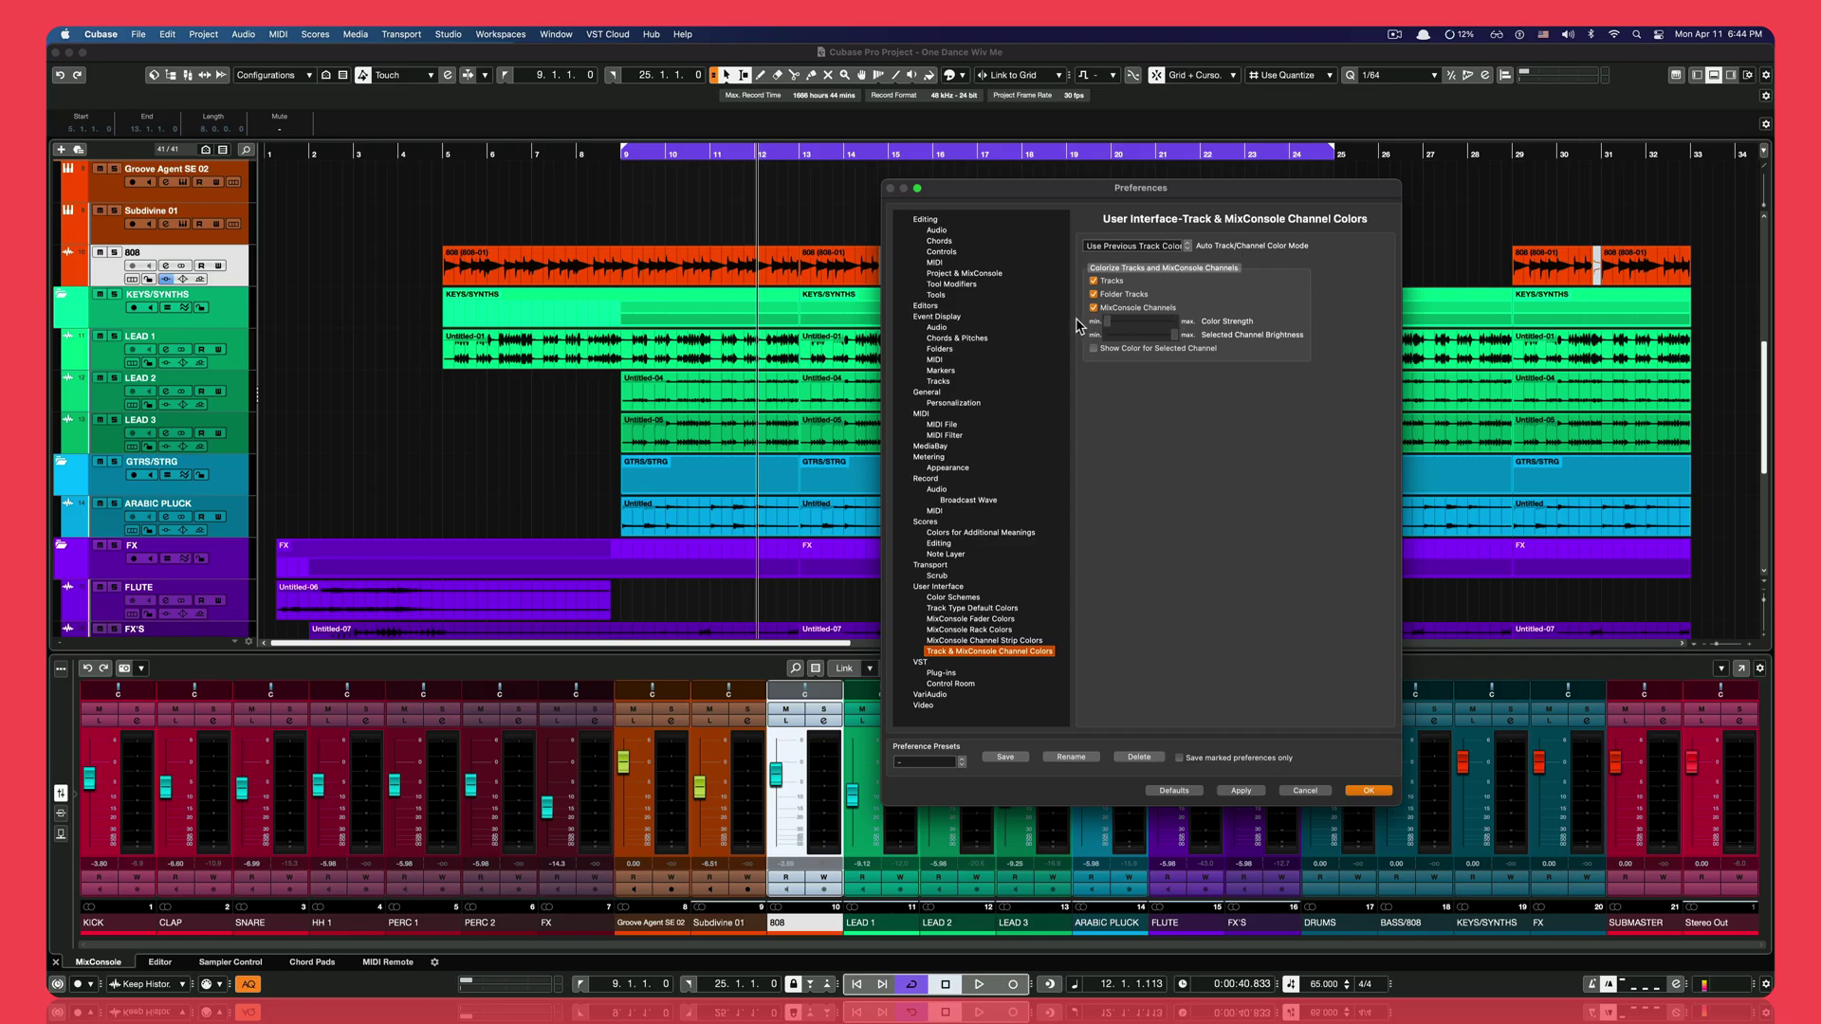
pyautogui.click(1240, 790)
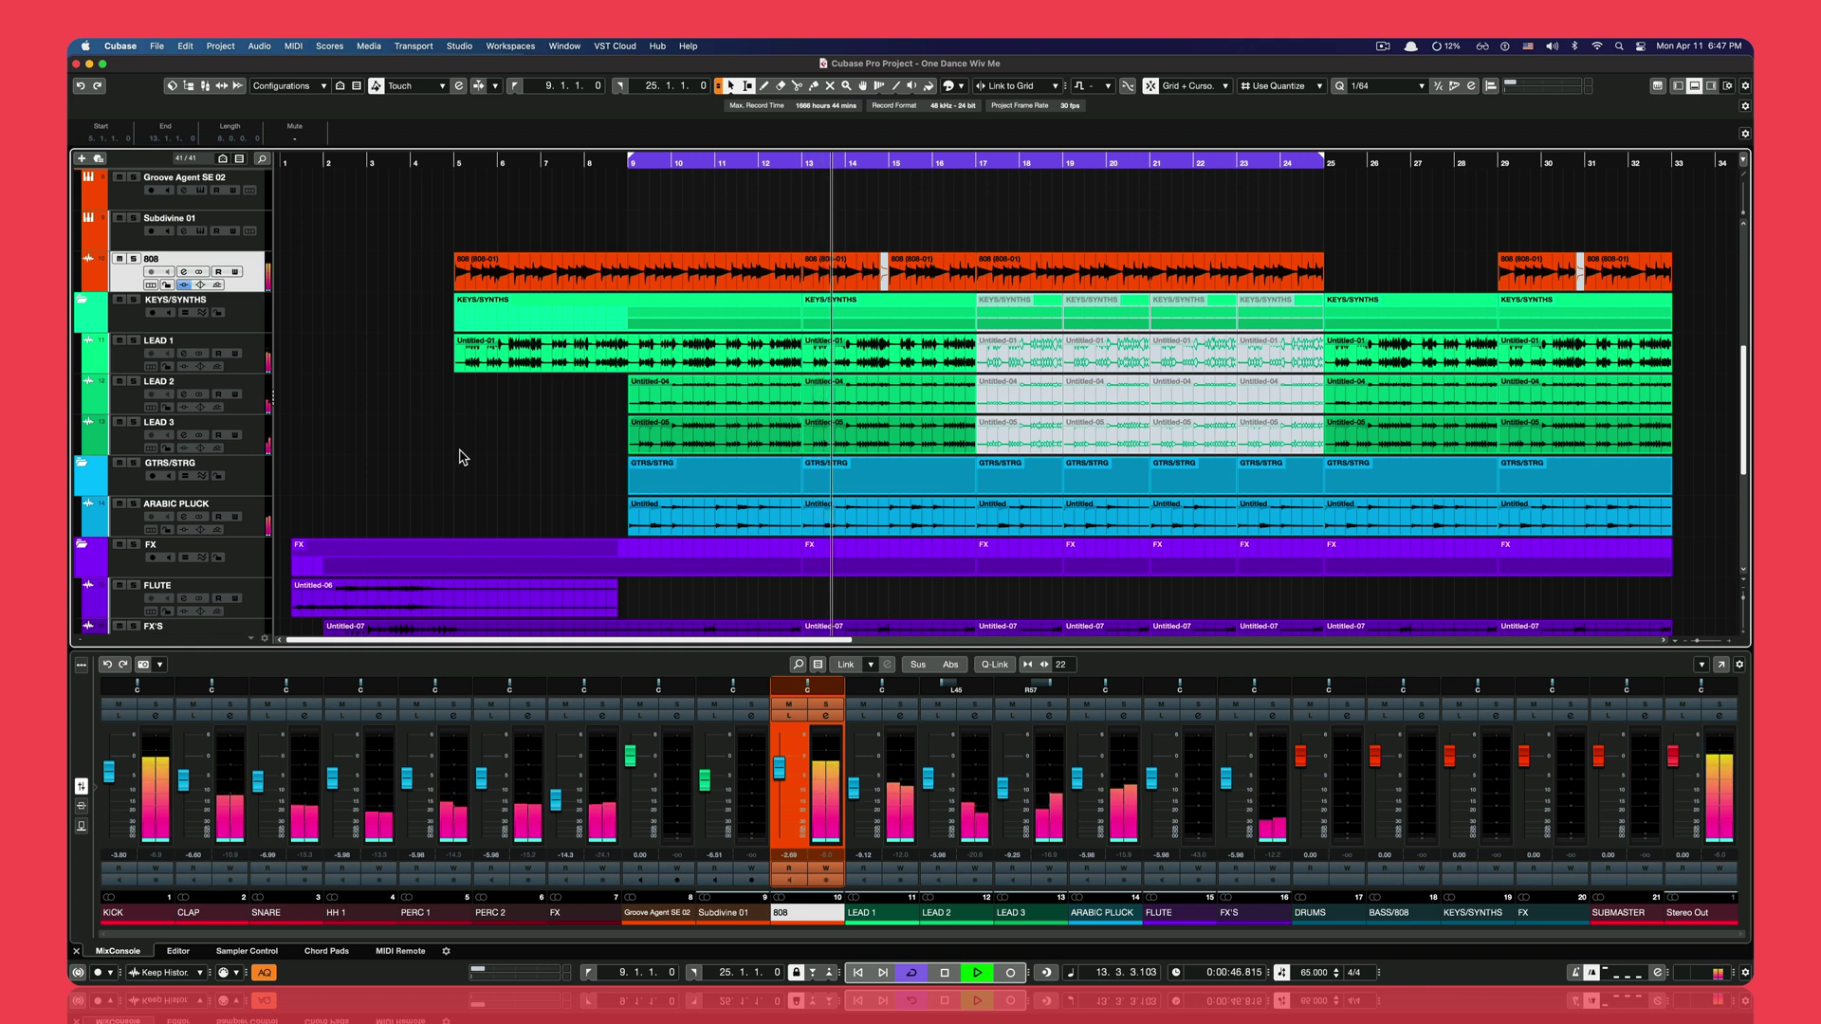
pyautogui.scroll(-5, 569, 445)
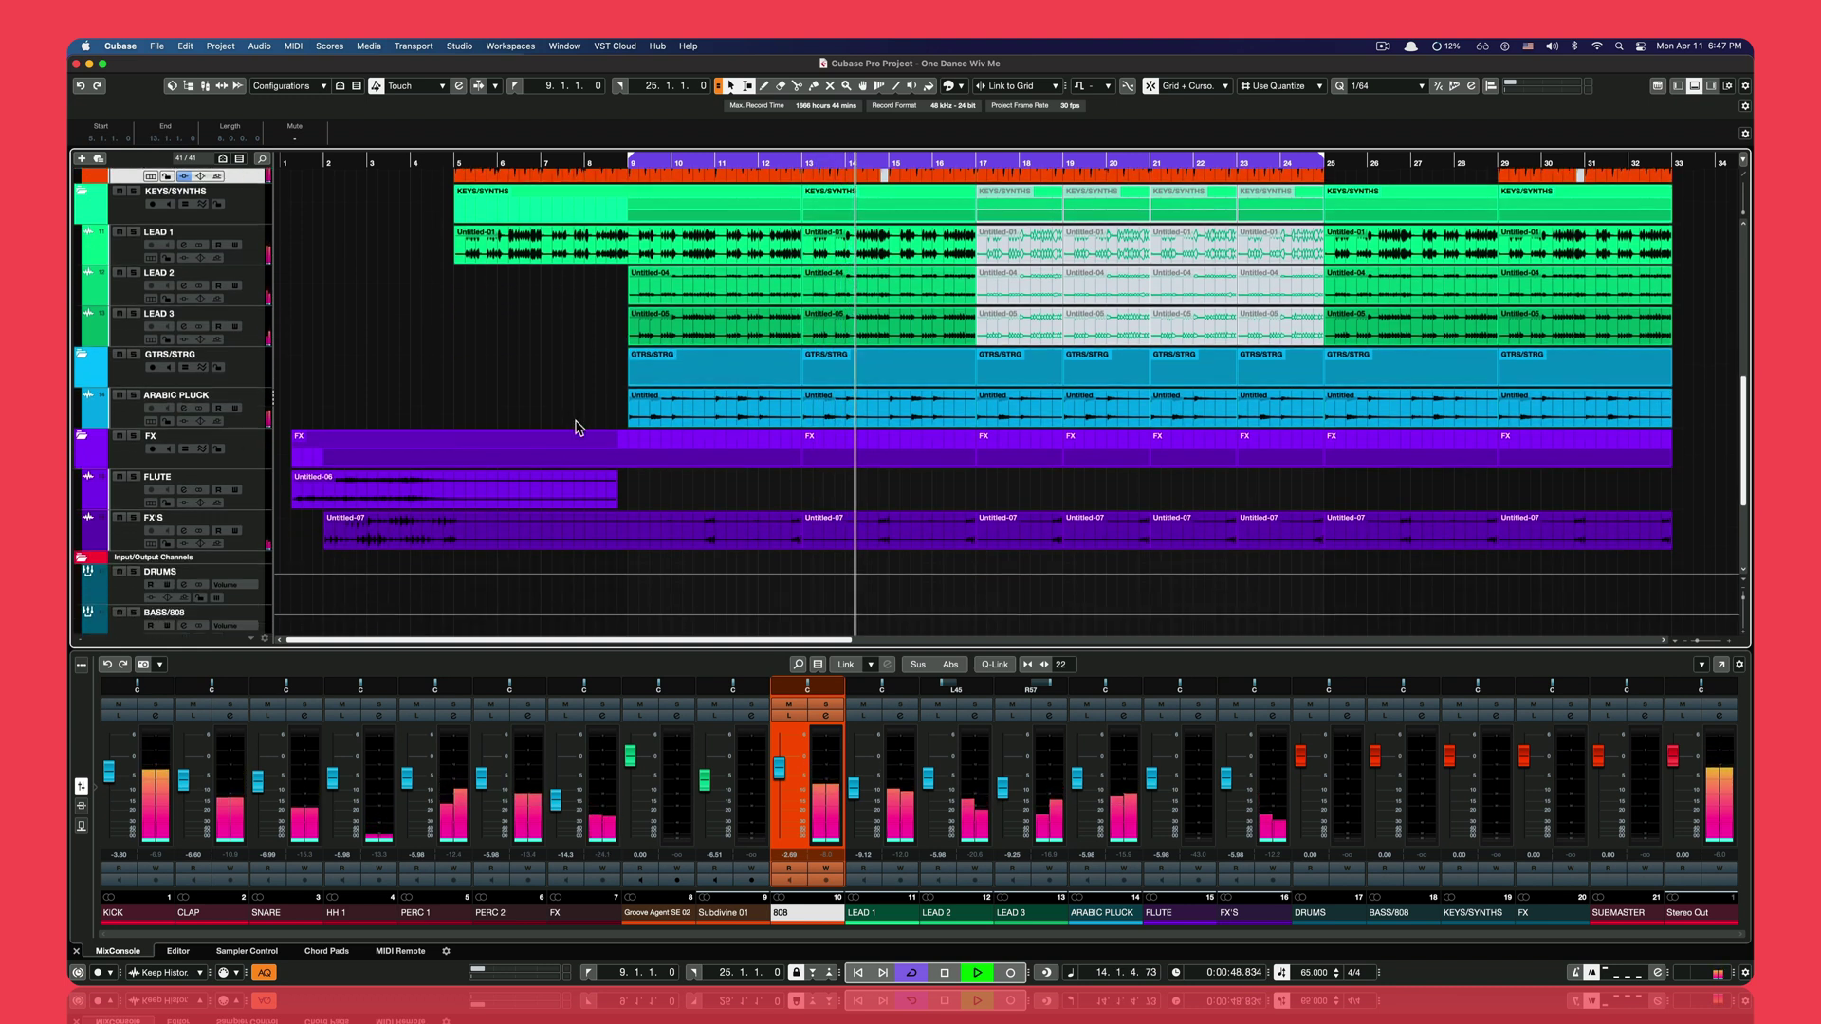
pyautogui.scroll(-8, 654, 456)
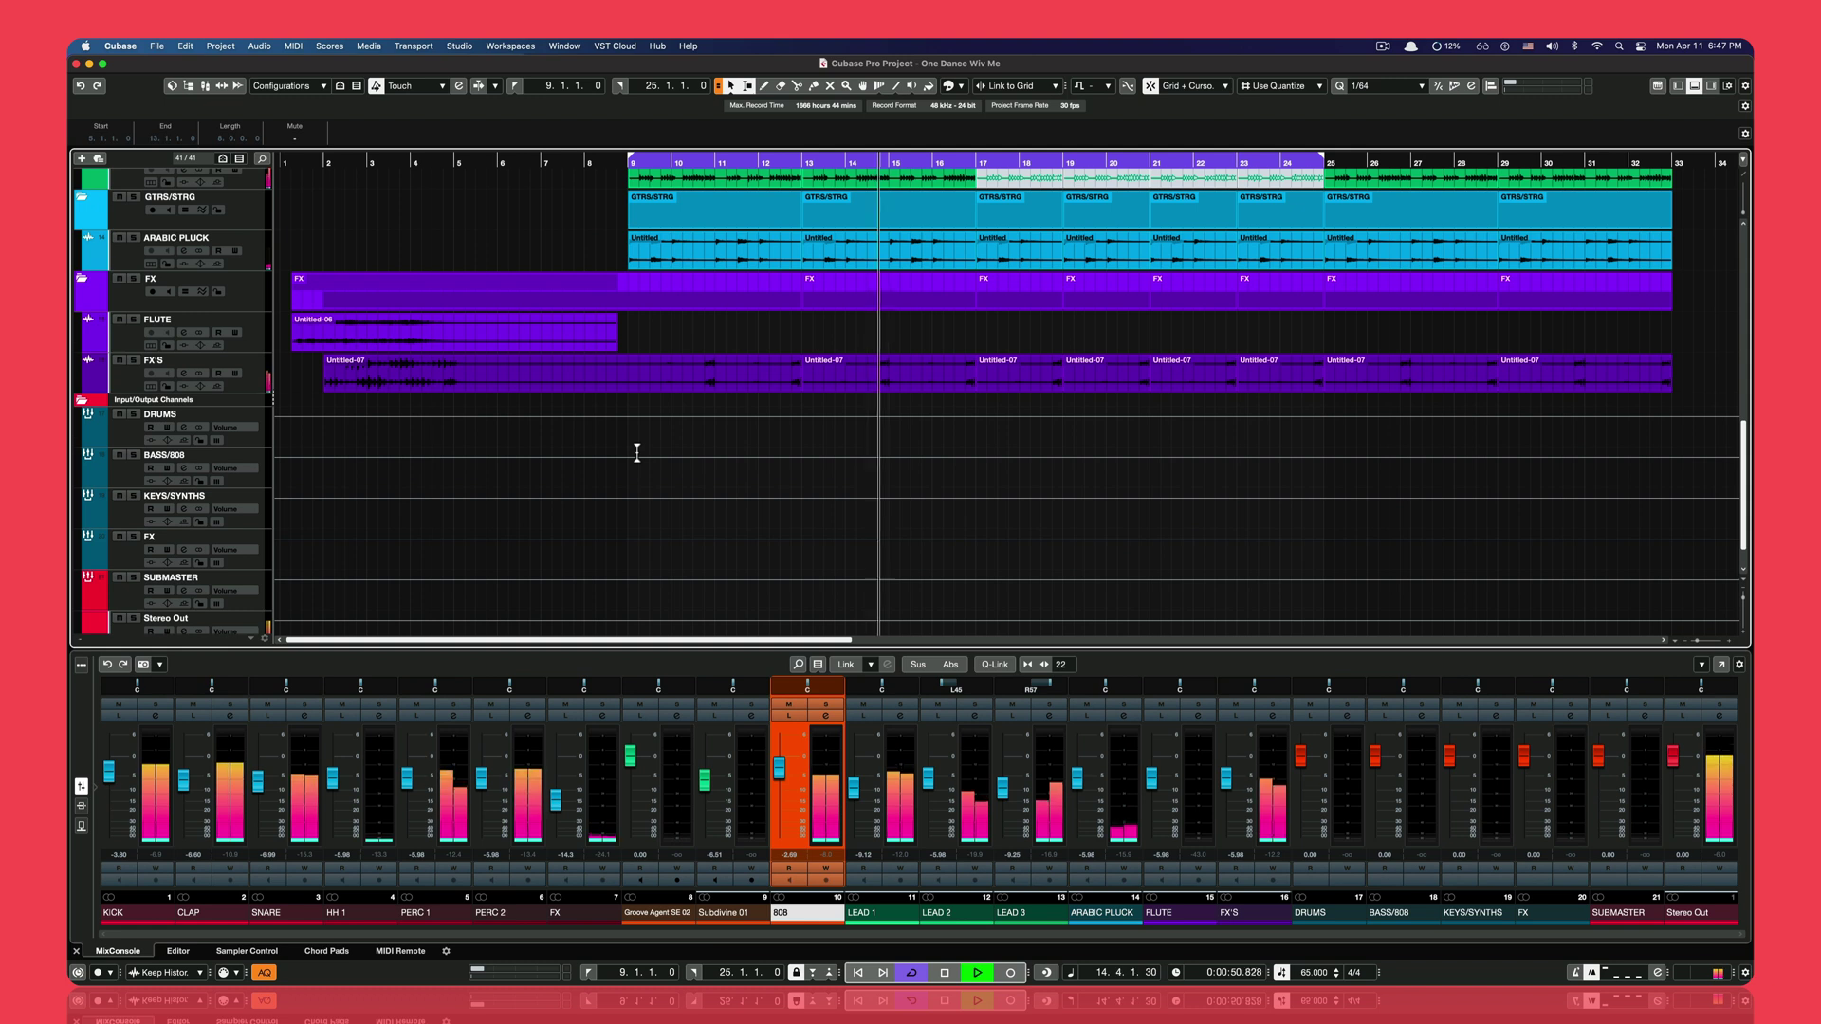
pyautogui.scroll(10, 642, 444)
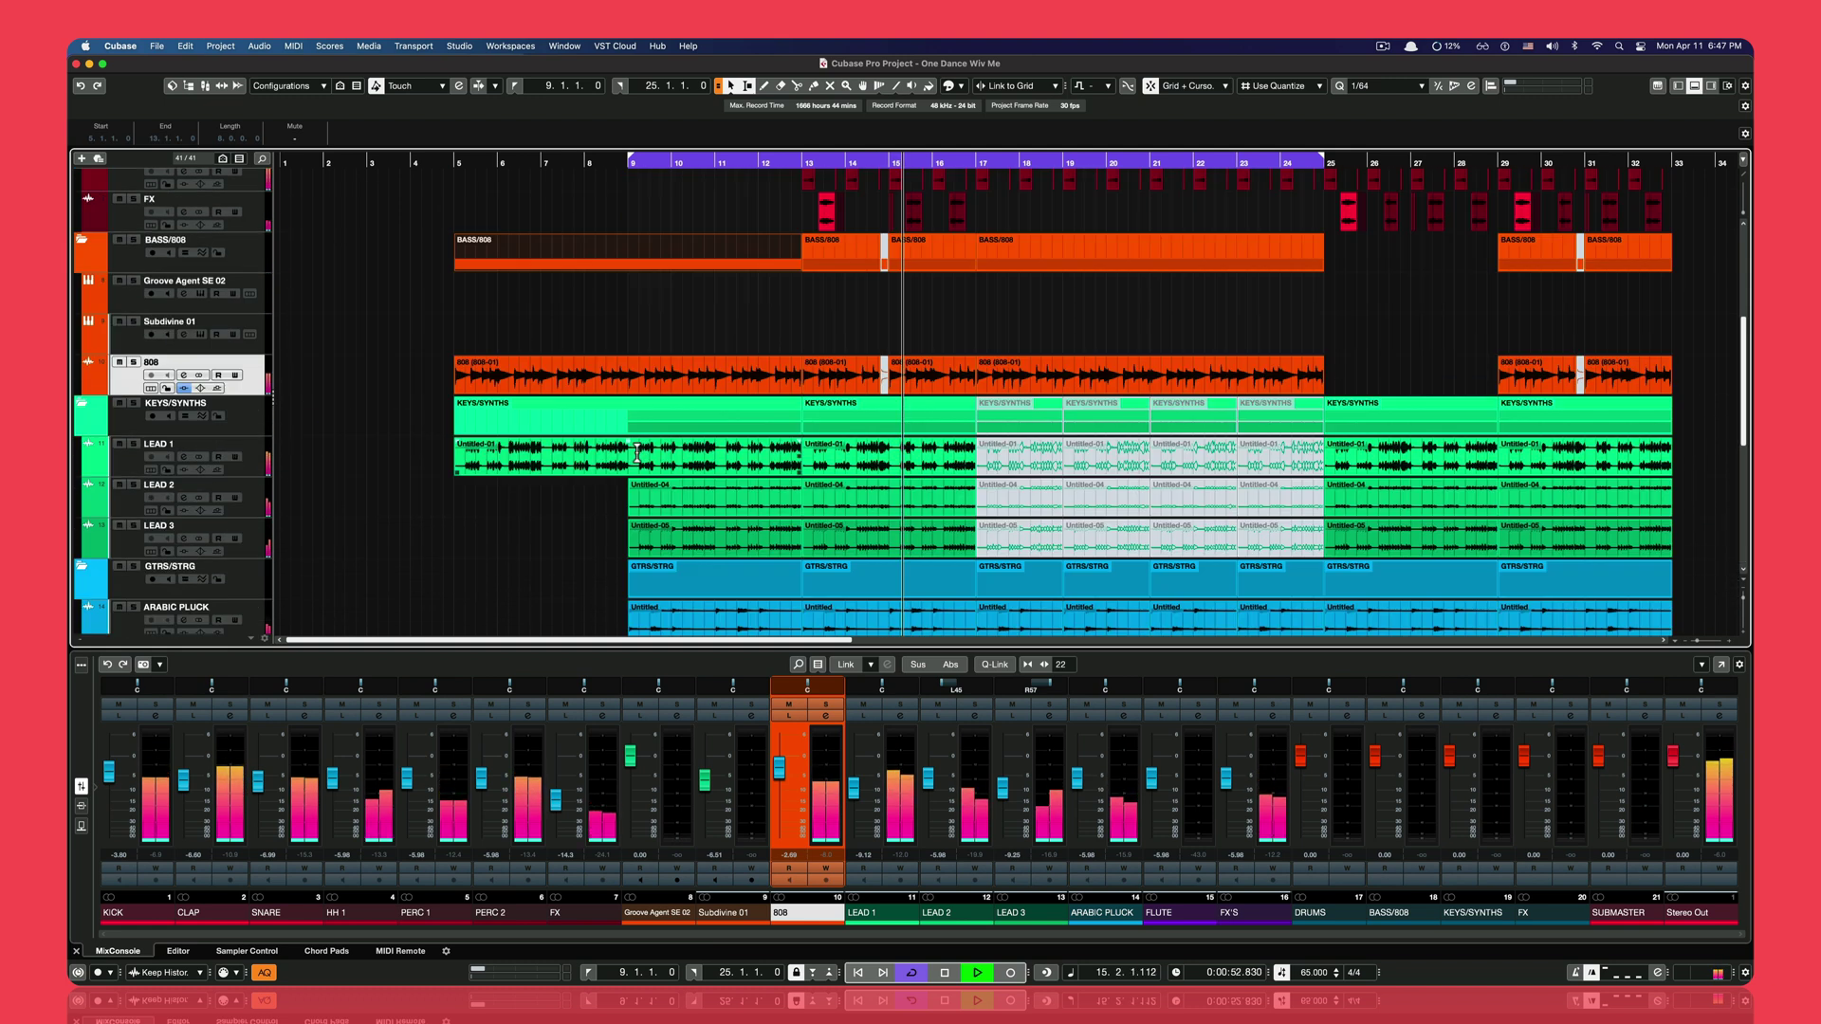
pyautogui.scroll(5, 636, 455)
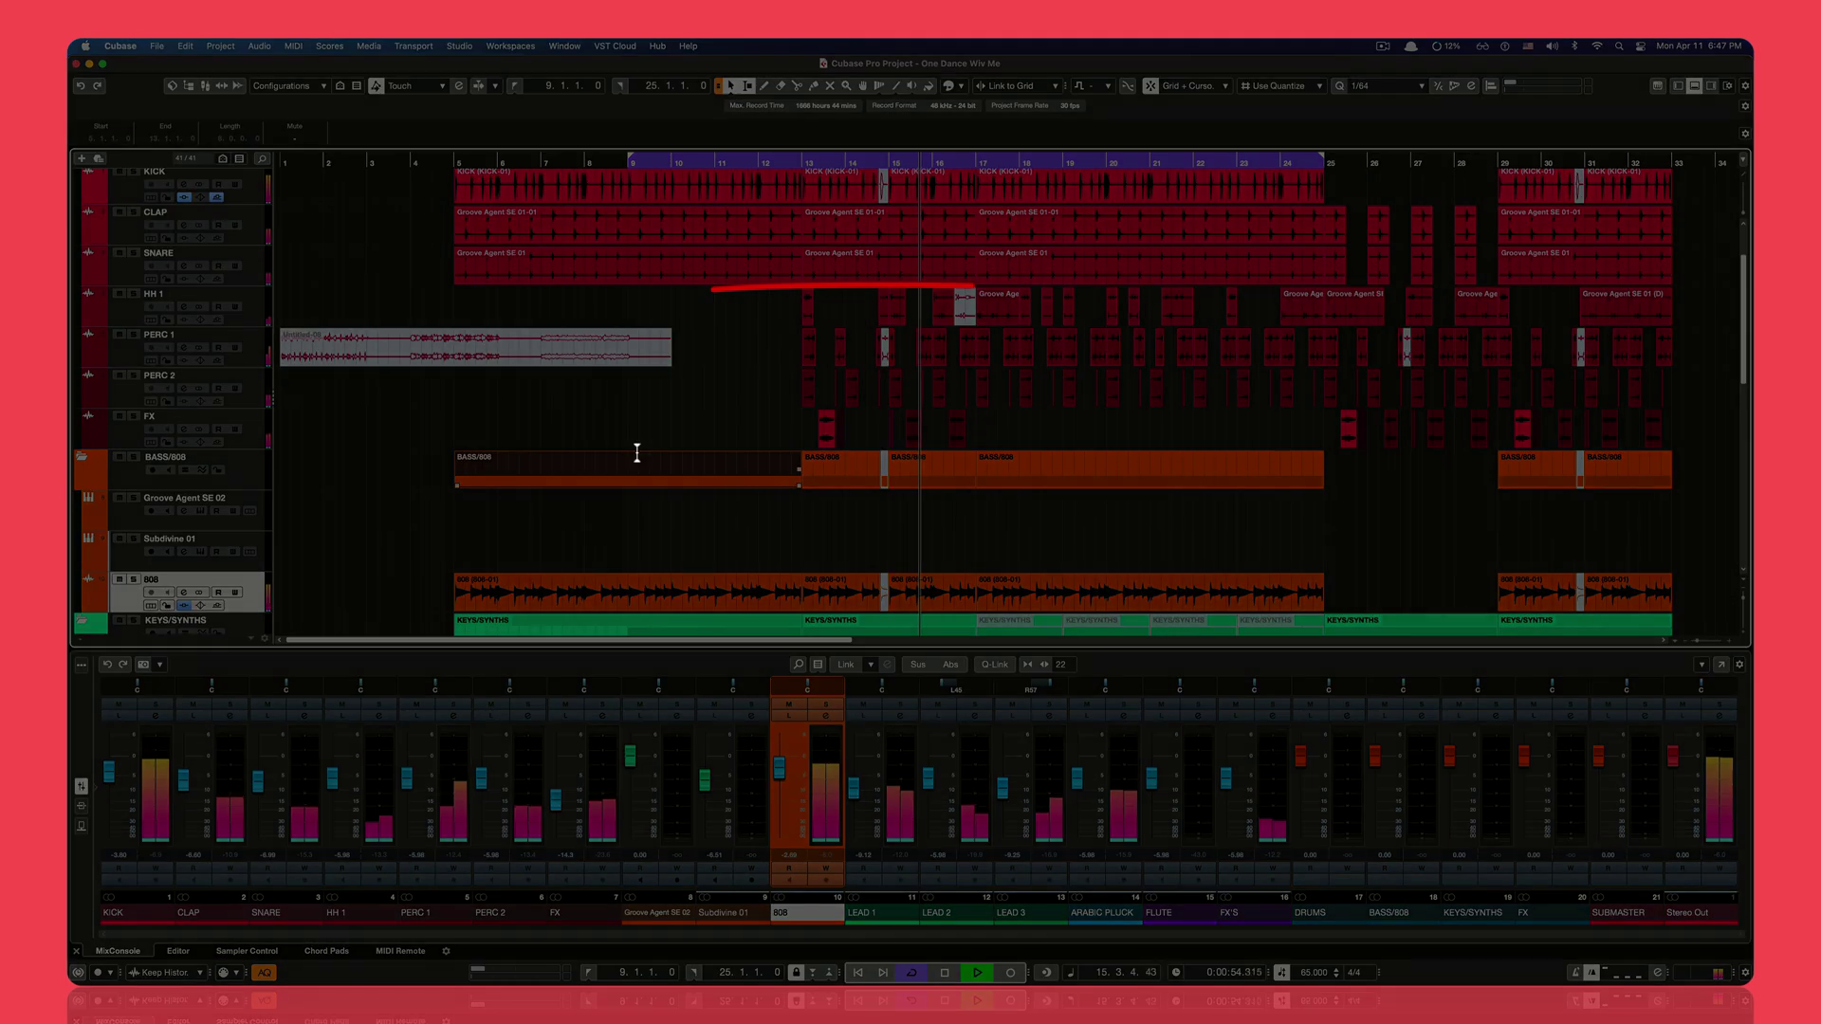
pyautogui.click(722, 541)
pyautogui.scroll(-1, 712, 536)
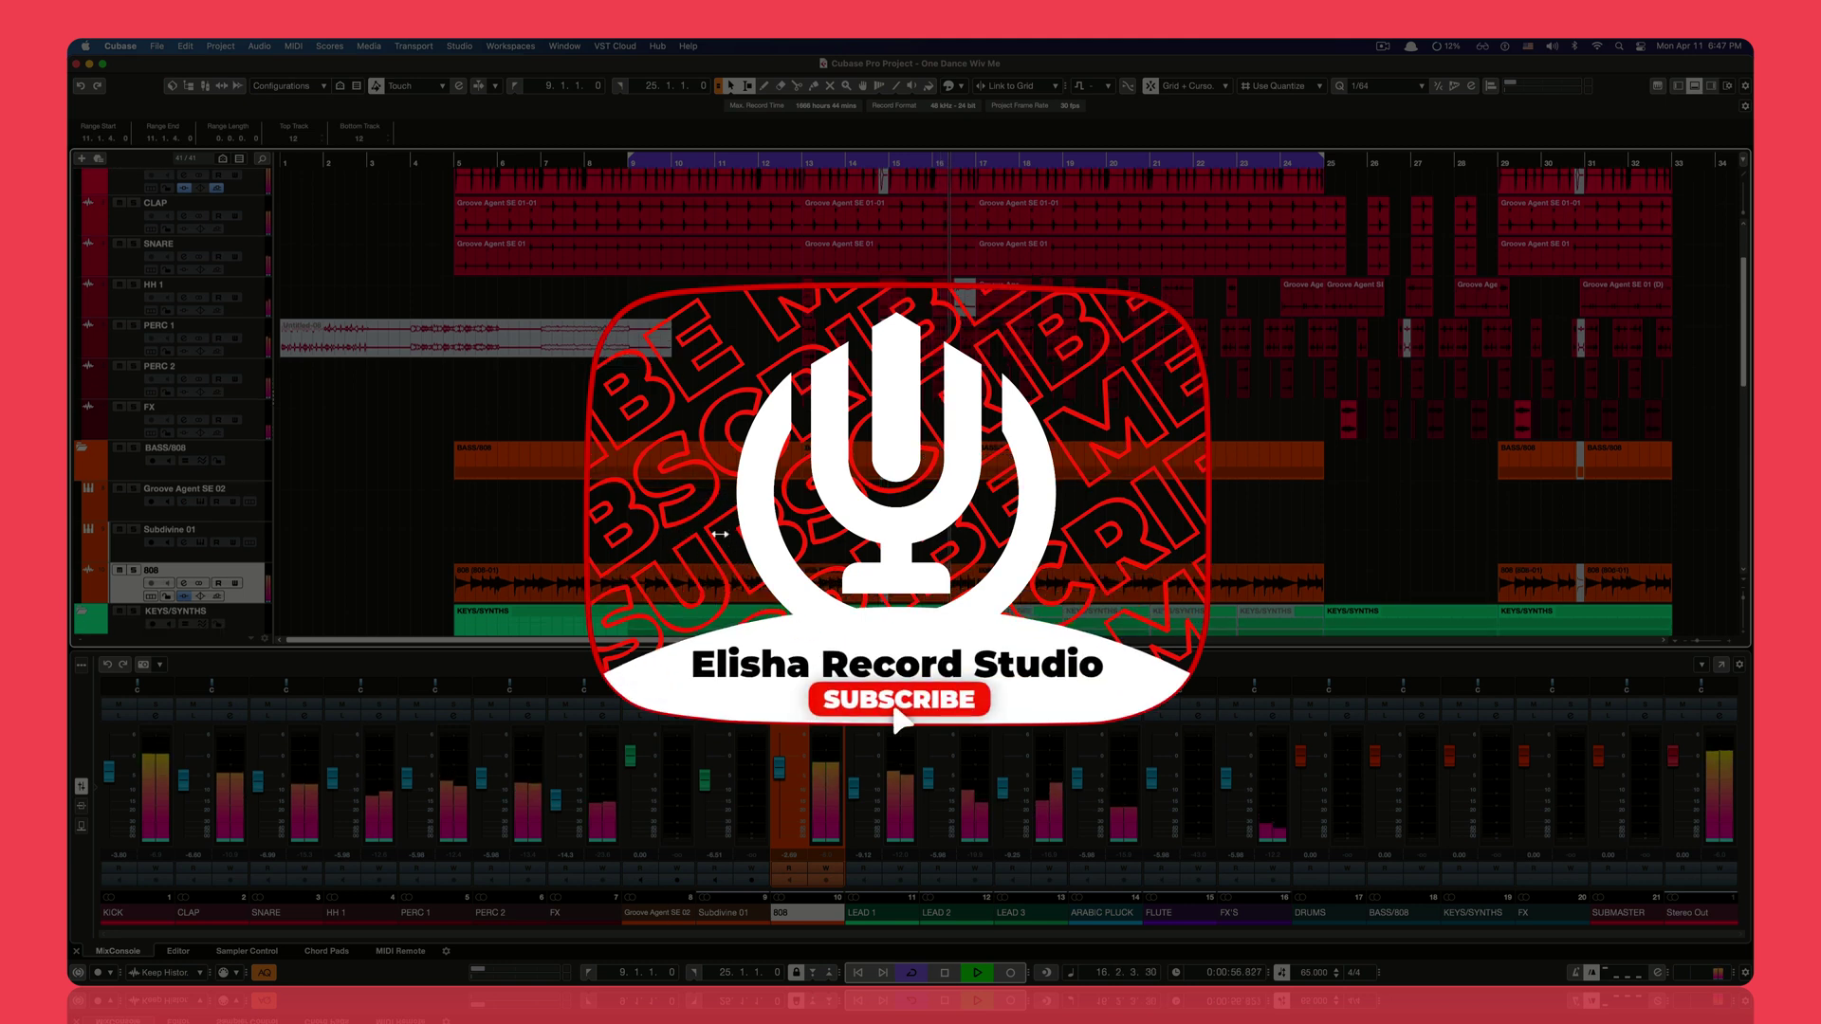
pyautogui.scroll(-15, 703, 528)
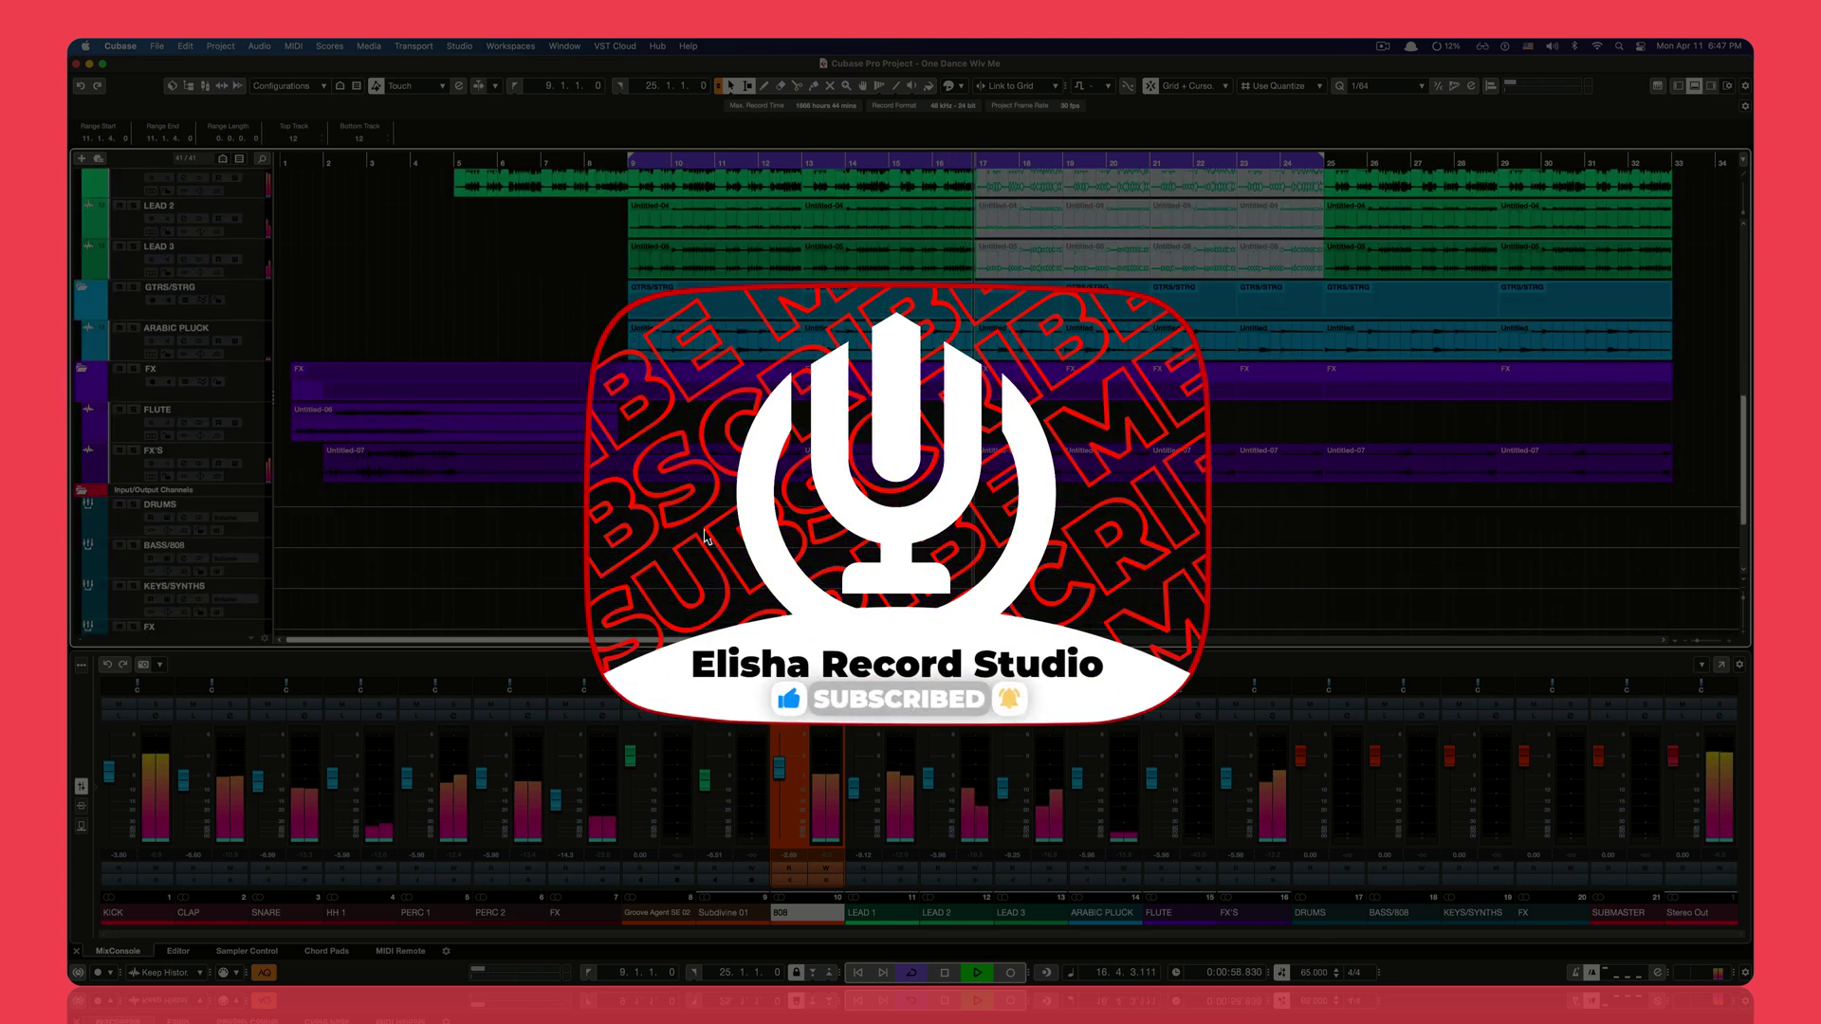
pyautogui.scroll(-3, 704, 528)
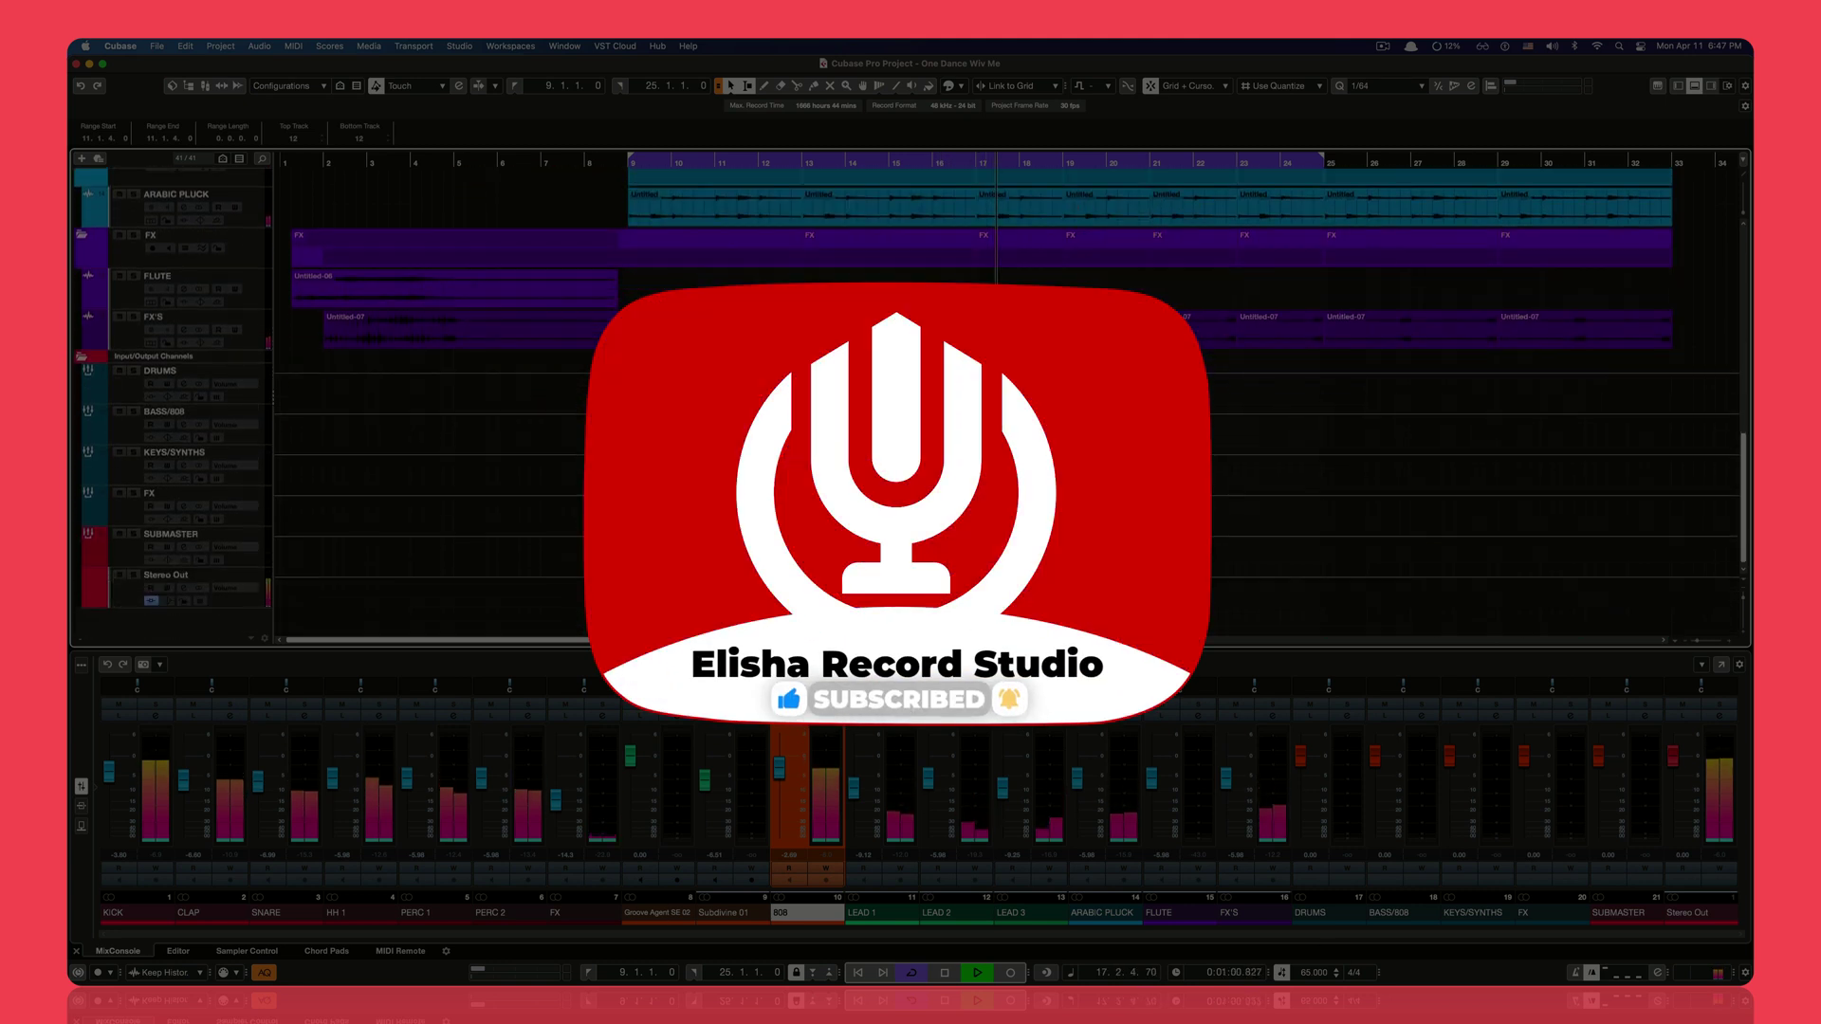
pyautogui.scroll(20, 491, 459)
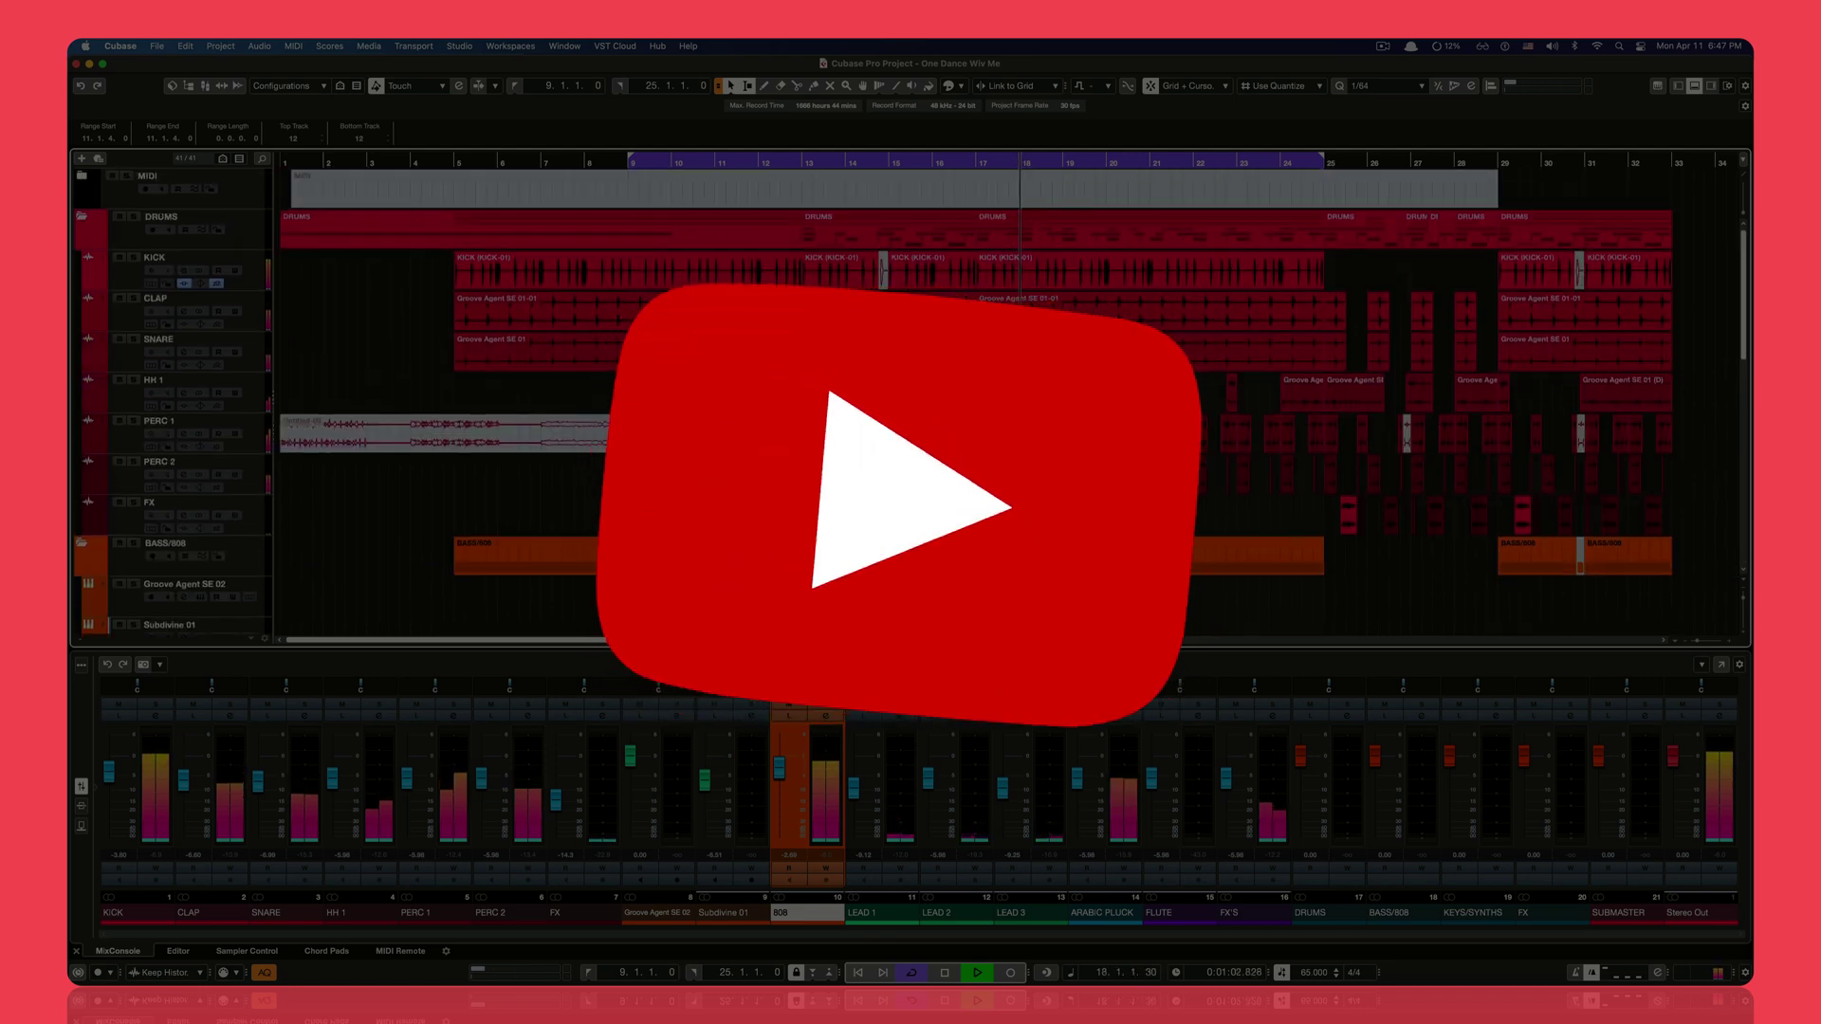